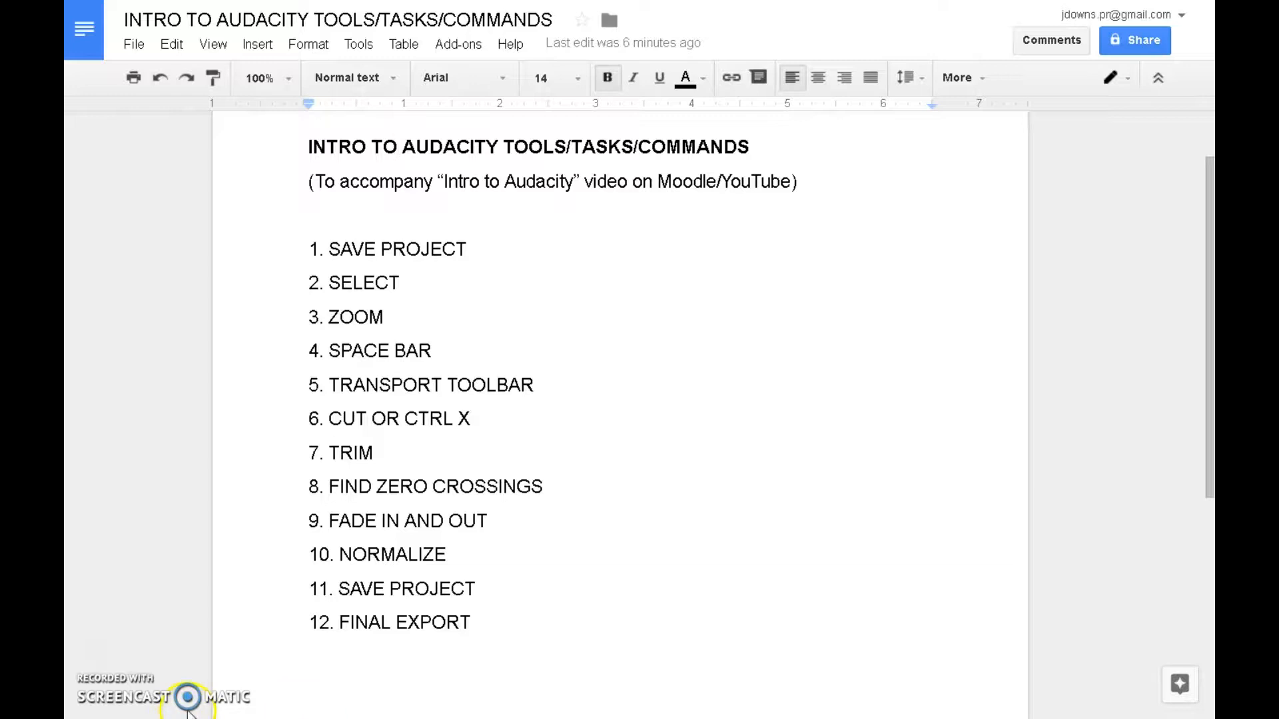
Leave full-screen view and browse in Windows Explorer to the orignals folder inside music-edit
key(F11)
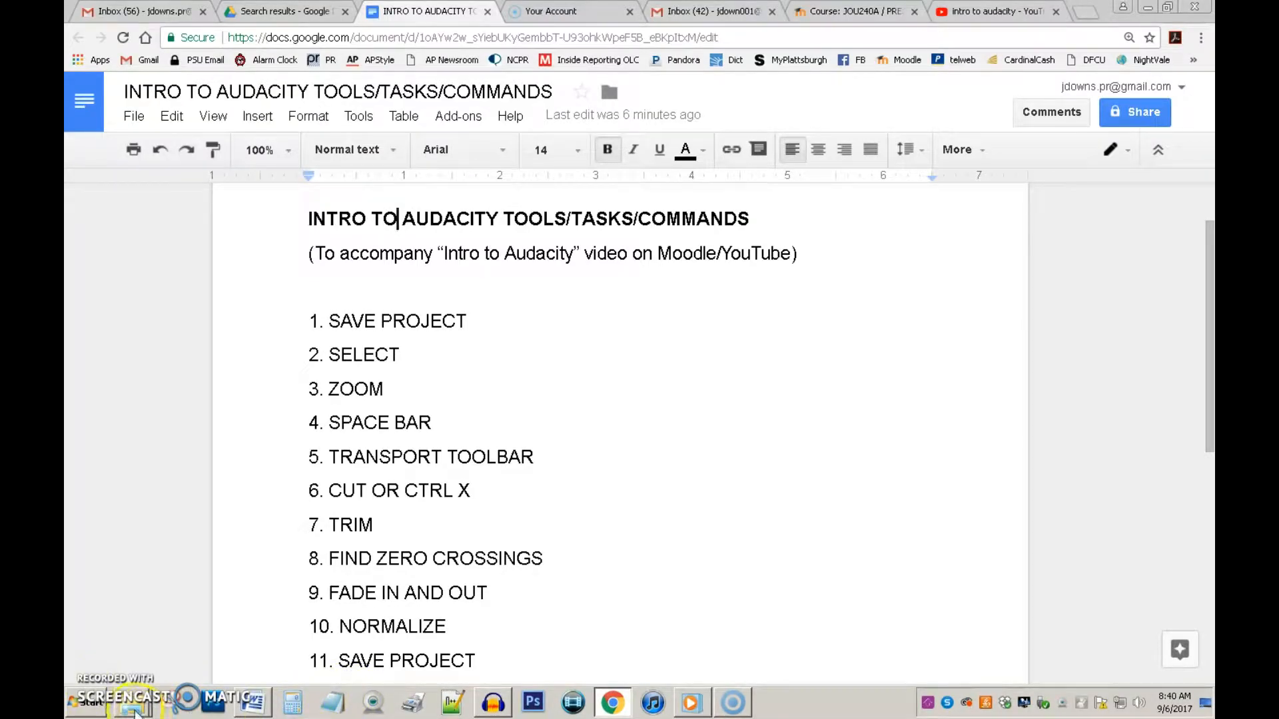
click(127, 656)
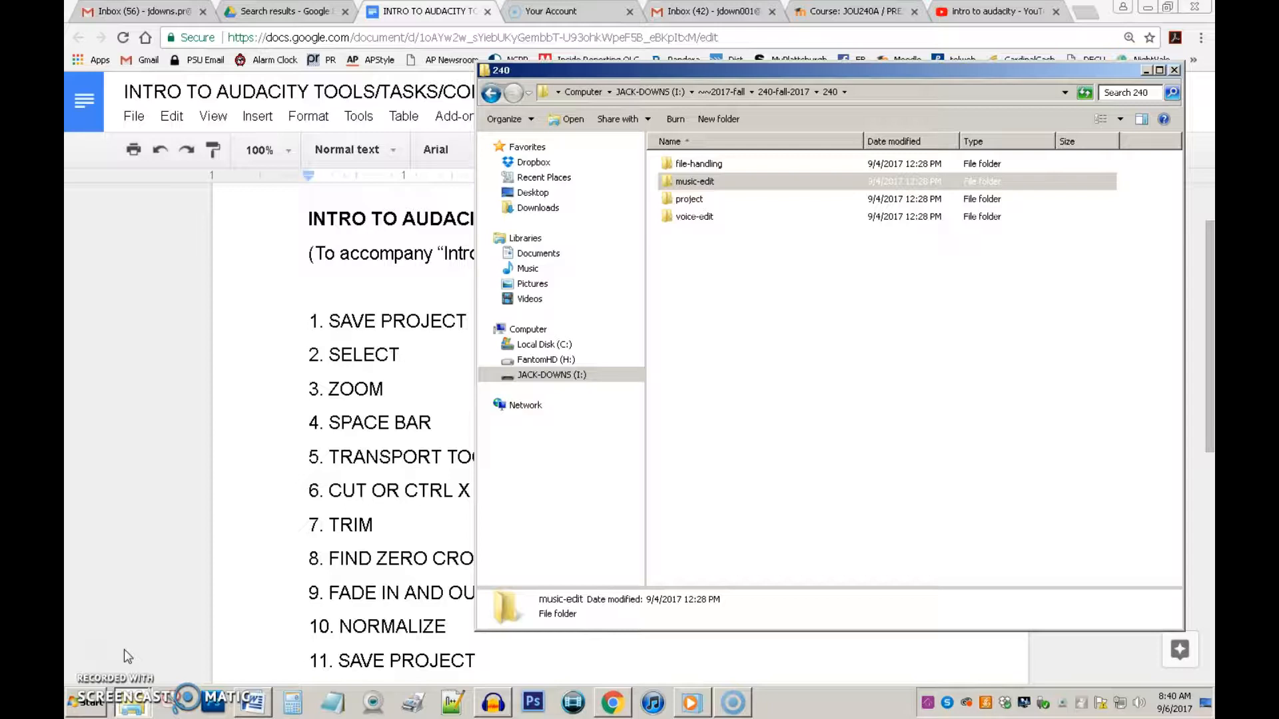
click(698, 179)
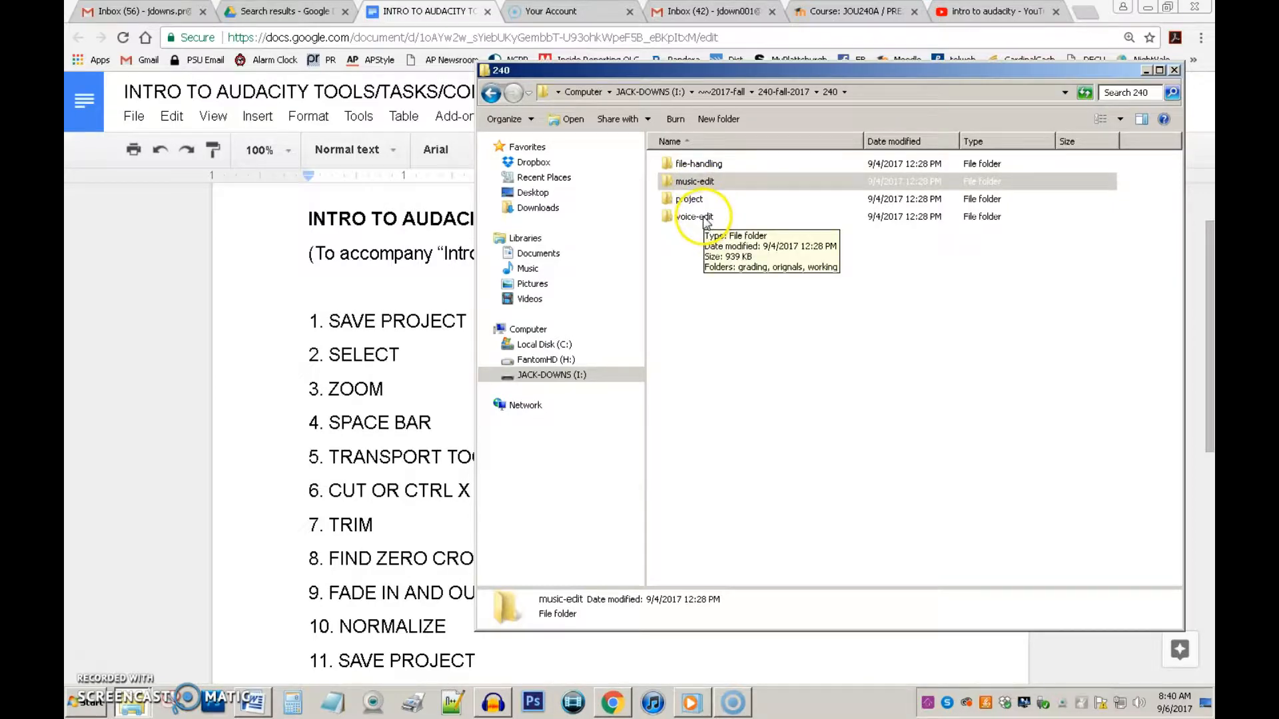
double_click(705, 182)
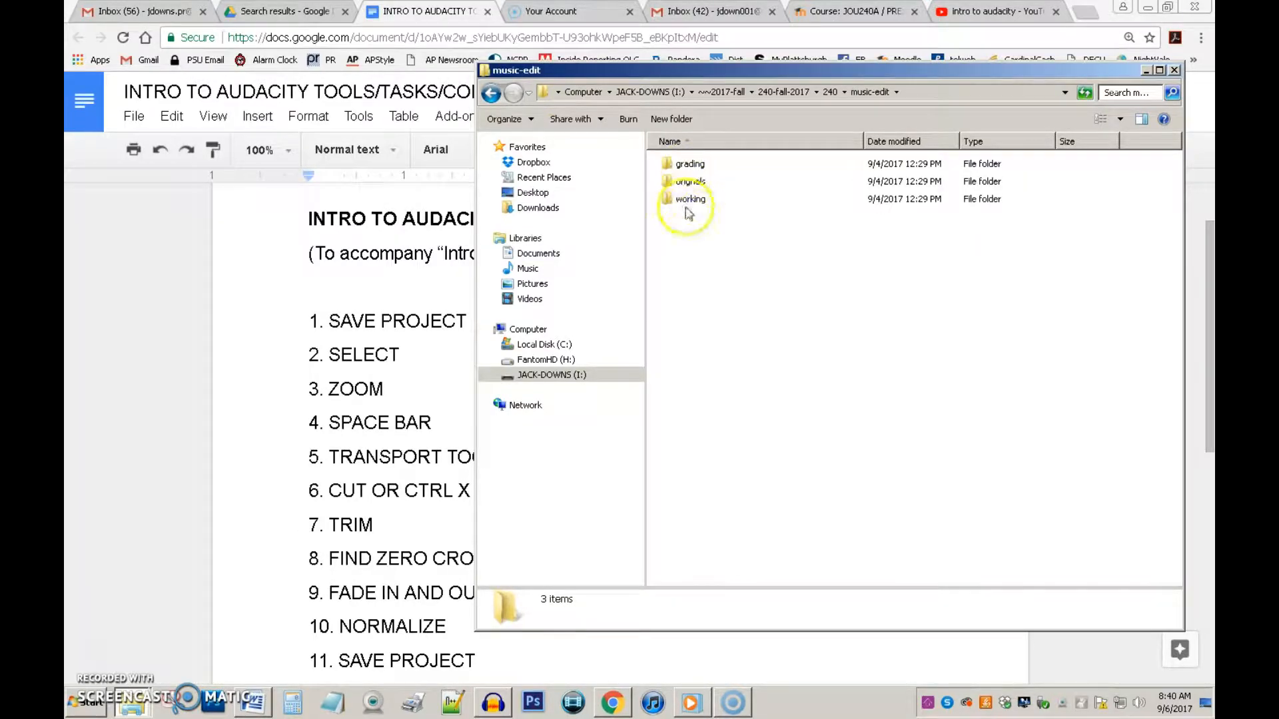
double_click(691, 182)
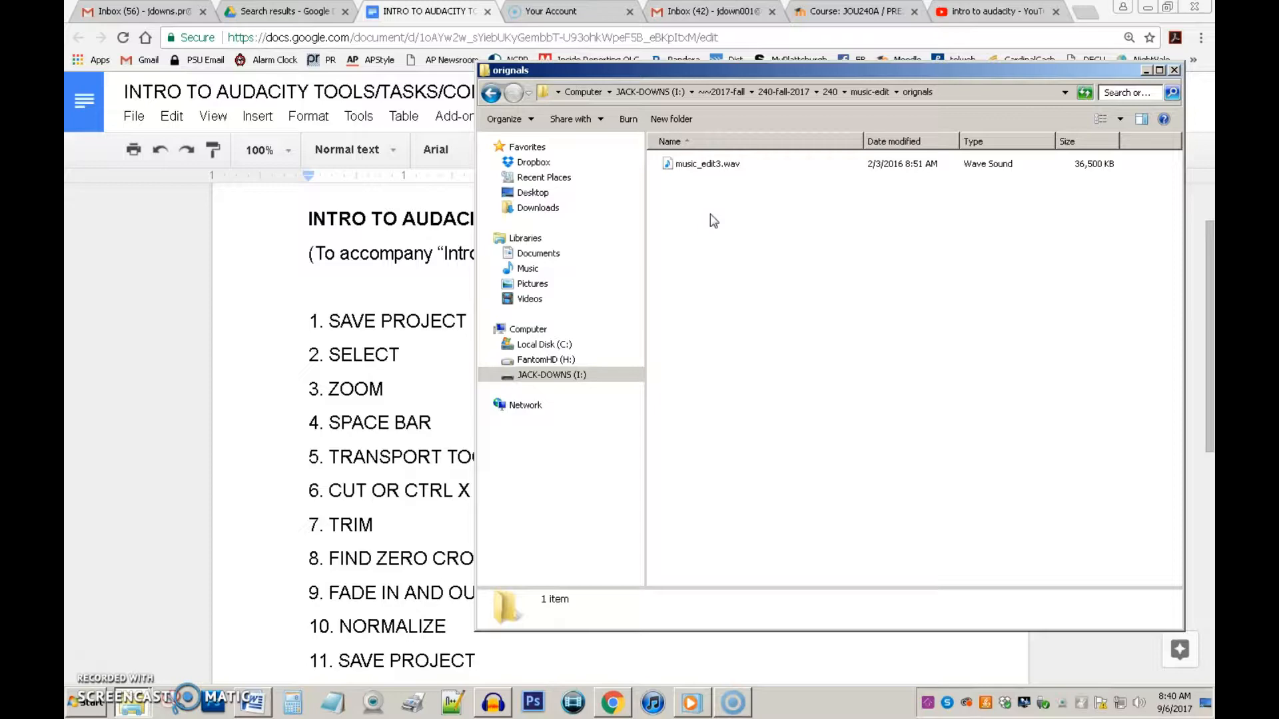
Switch to Audacity, remove the existing track, and import music_edit3.wav from the orignals folder
click(501, 708)
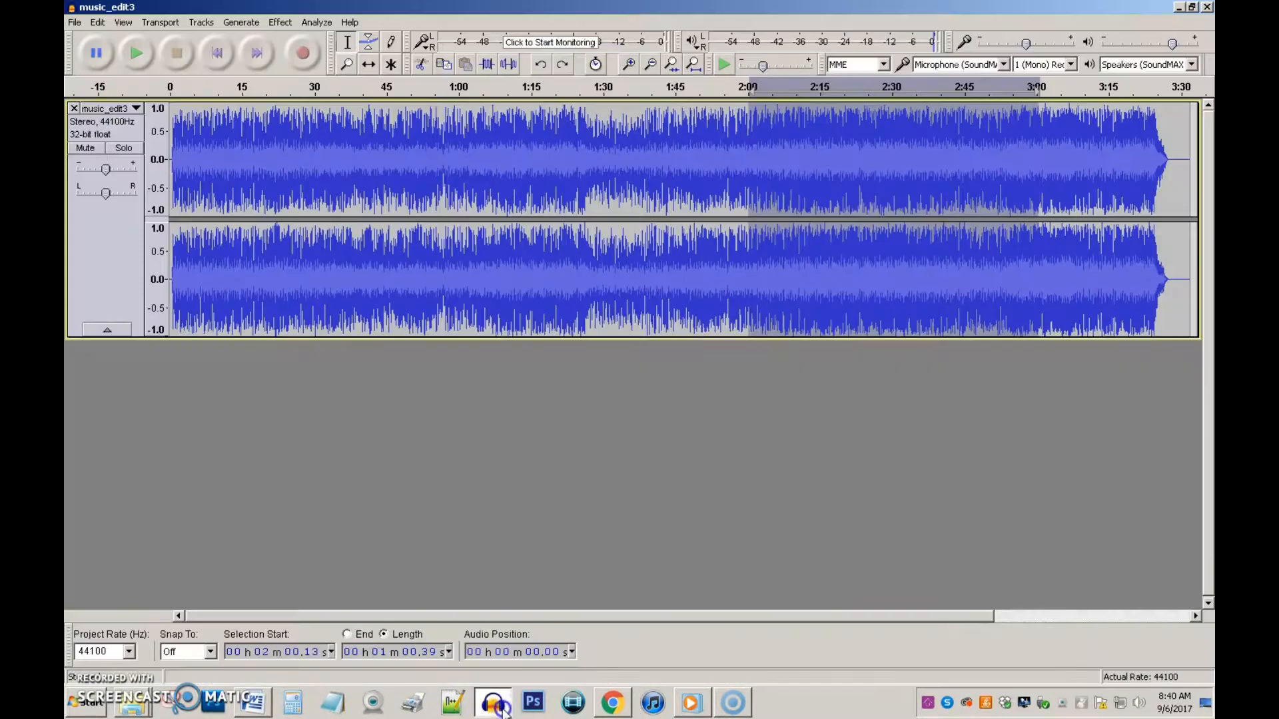
click(74, 108)
click(75, 23)
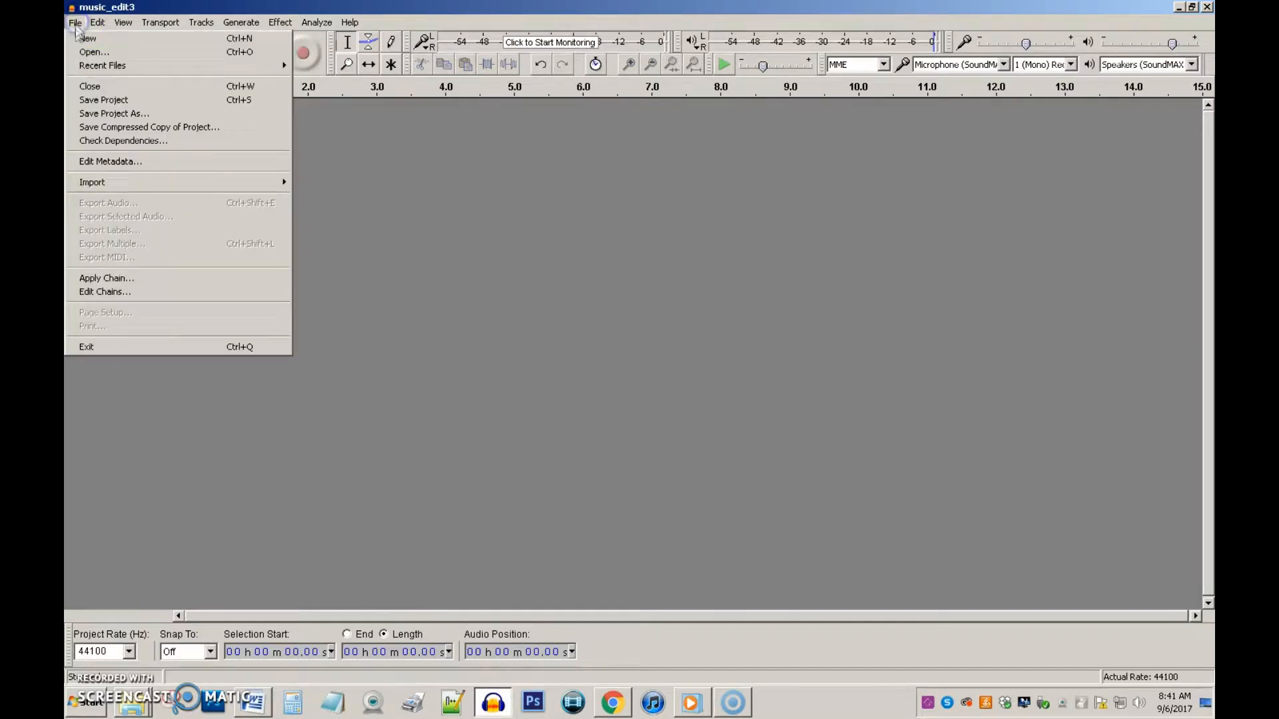
click(85, 54)
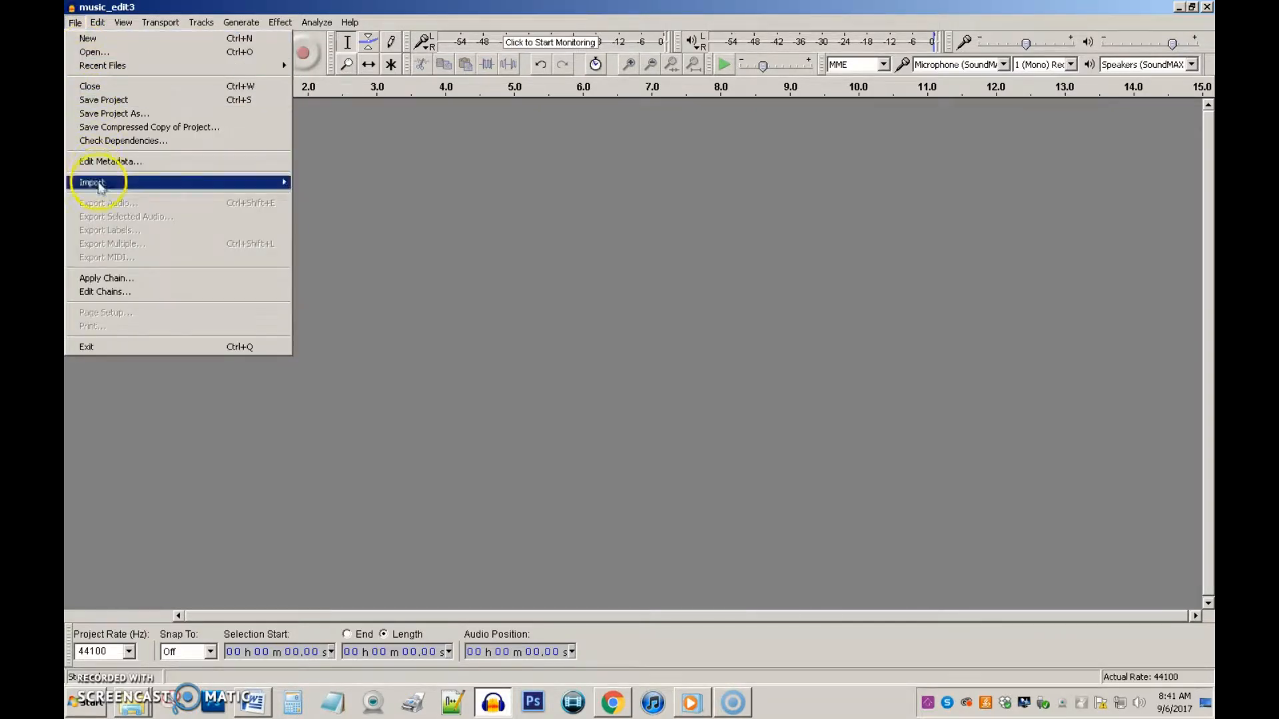
mouse_move(110, 184)
click(382, 187)
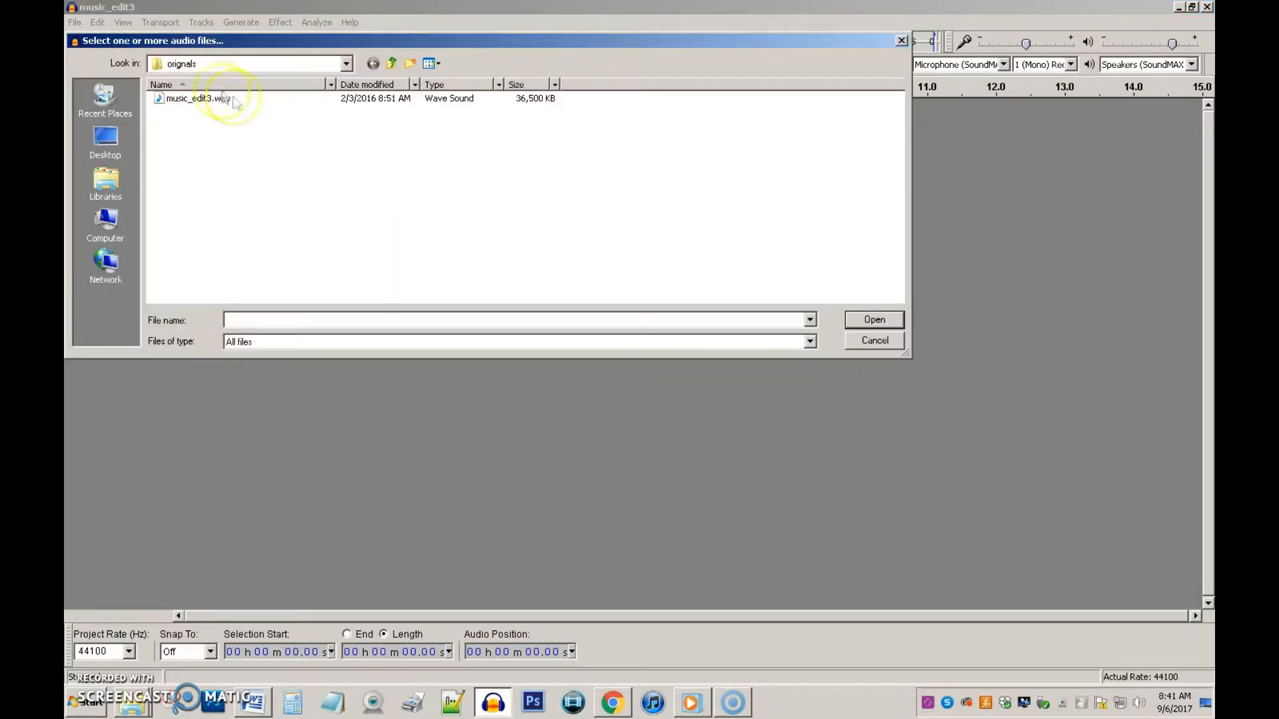
double_click(195, 104)
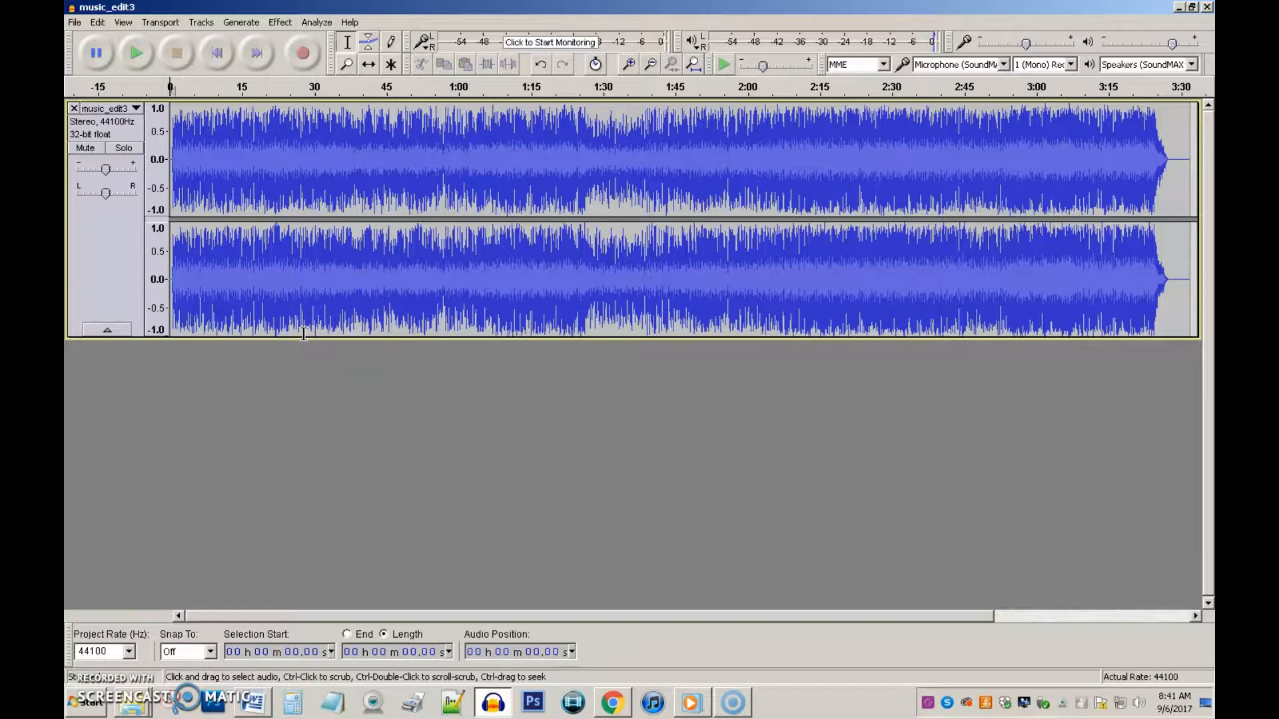
Play the beginning of the track, then select the whole track to check its length and clear the selection
click(137, 54)
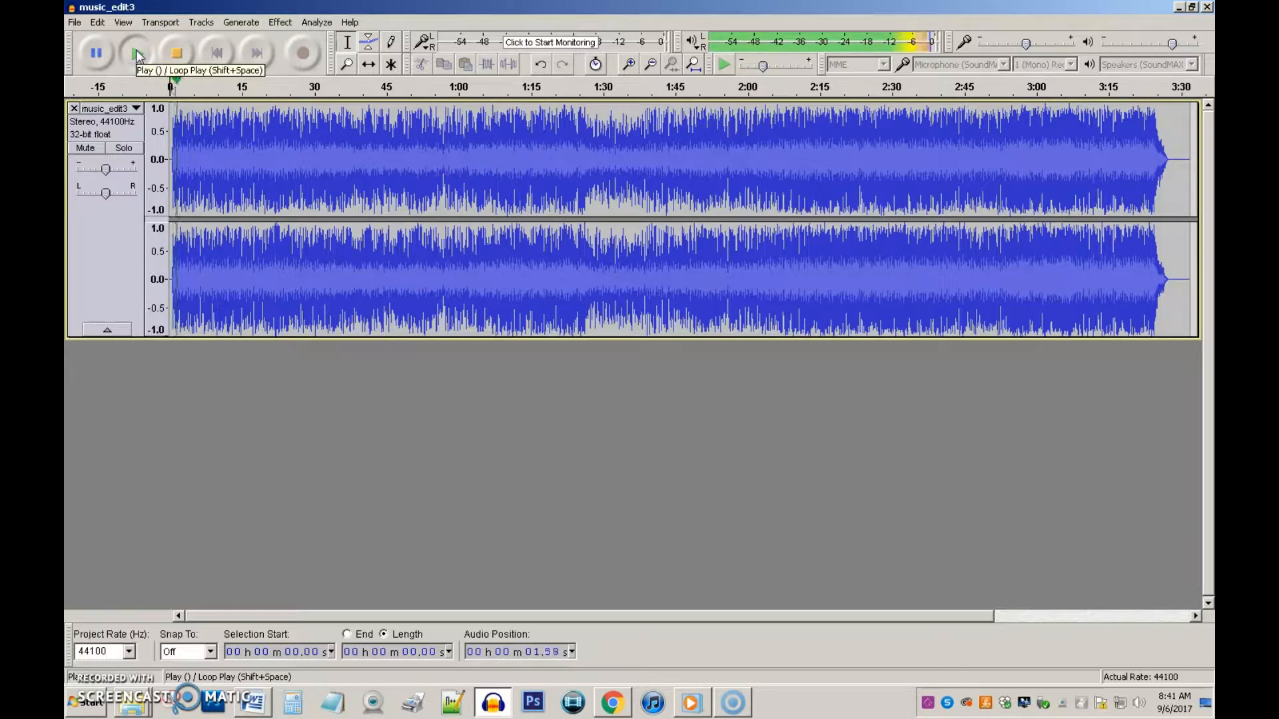
click(177, 55)
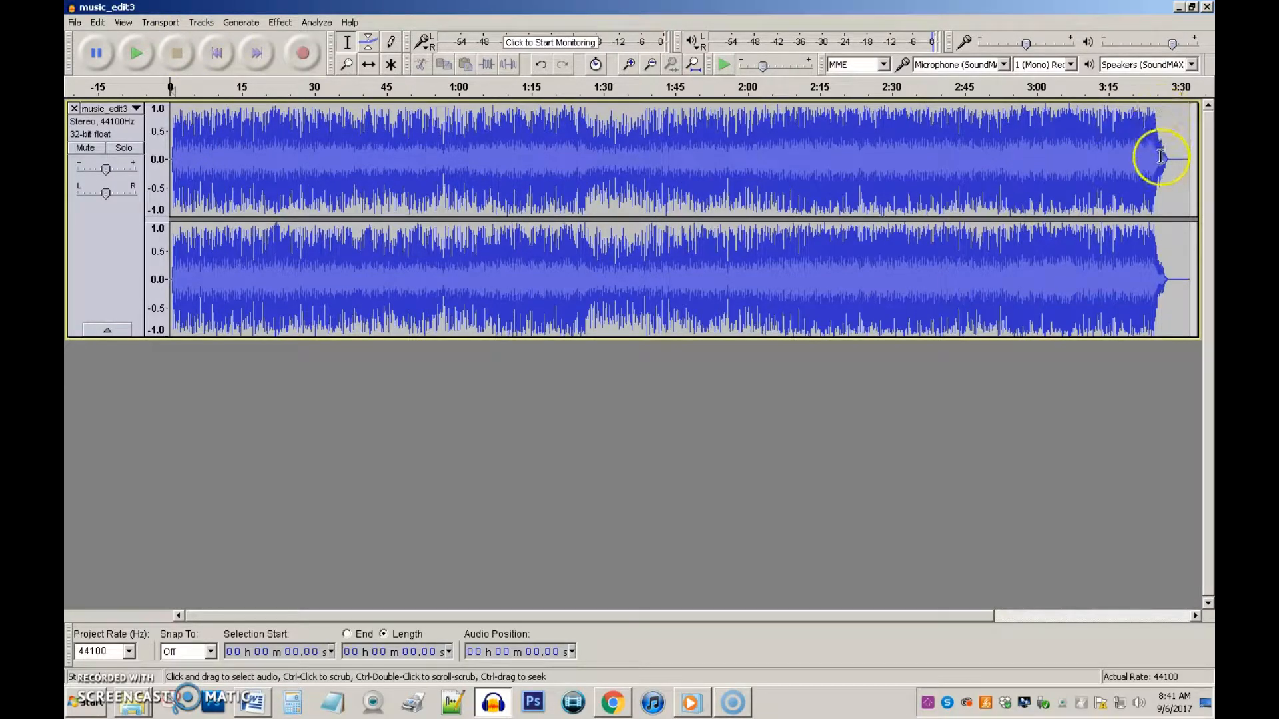
click(1167, 129)
double_click(577, 184)
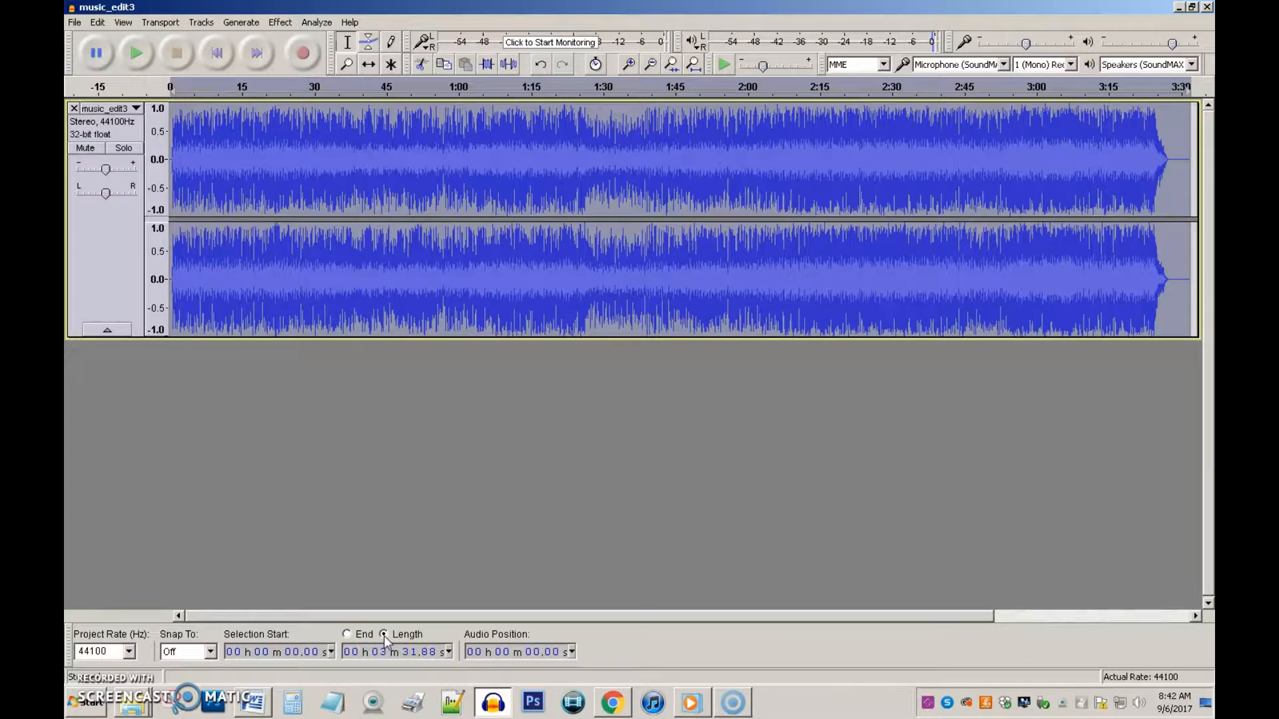
click(478, 194)
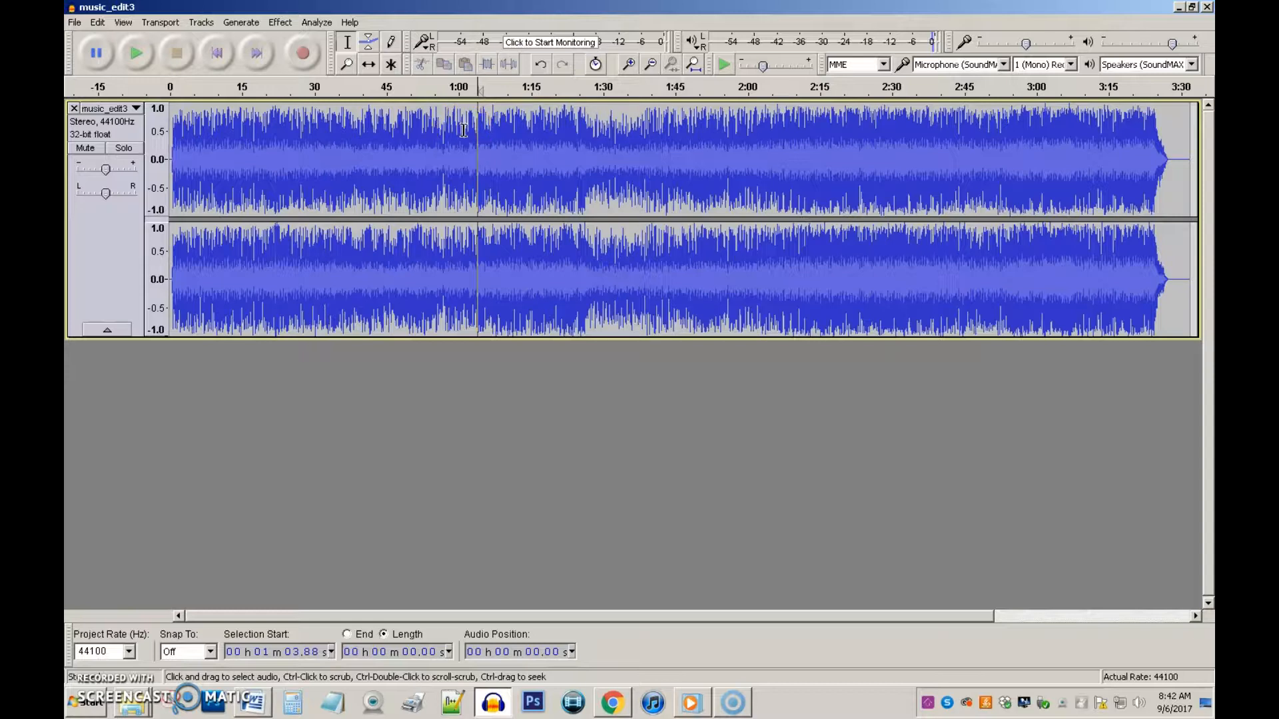
Delete the audio from about 0:59.9 to the track's end, and play the remainder from about 0:53.9
click(1209, 146)
mouse_move(459, 119)
mouse_down()
mouse_move(1190, 160)
mouse_move(1171, 162)
mouse_up()
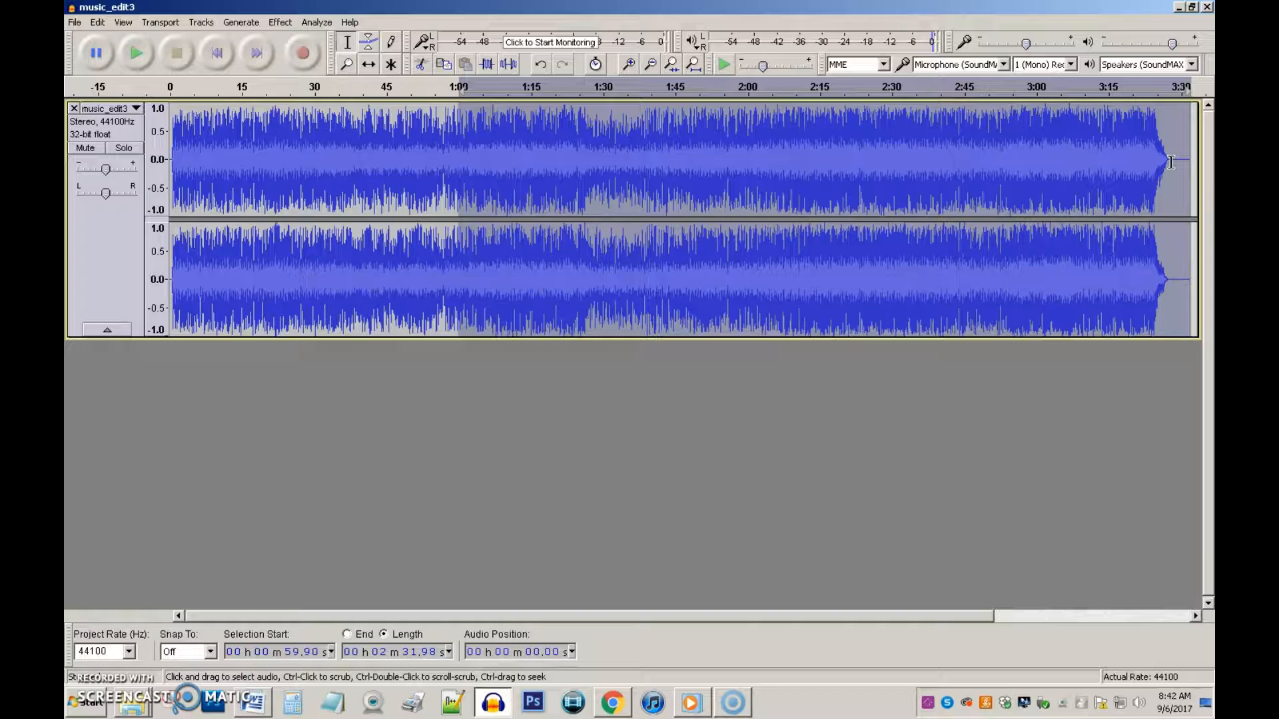
key(Delete)
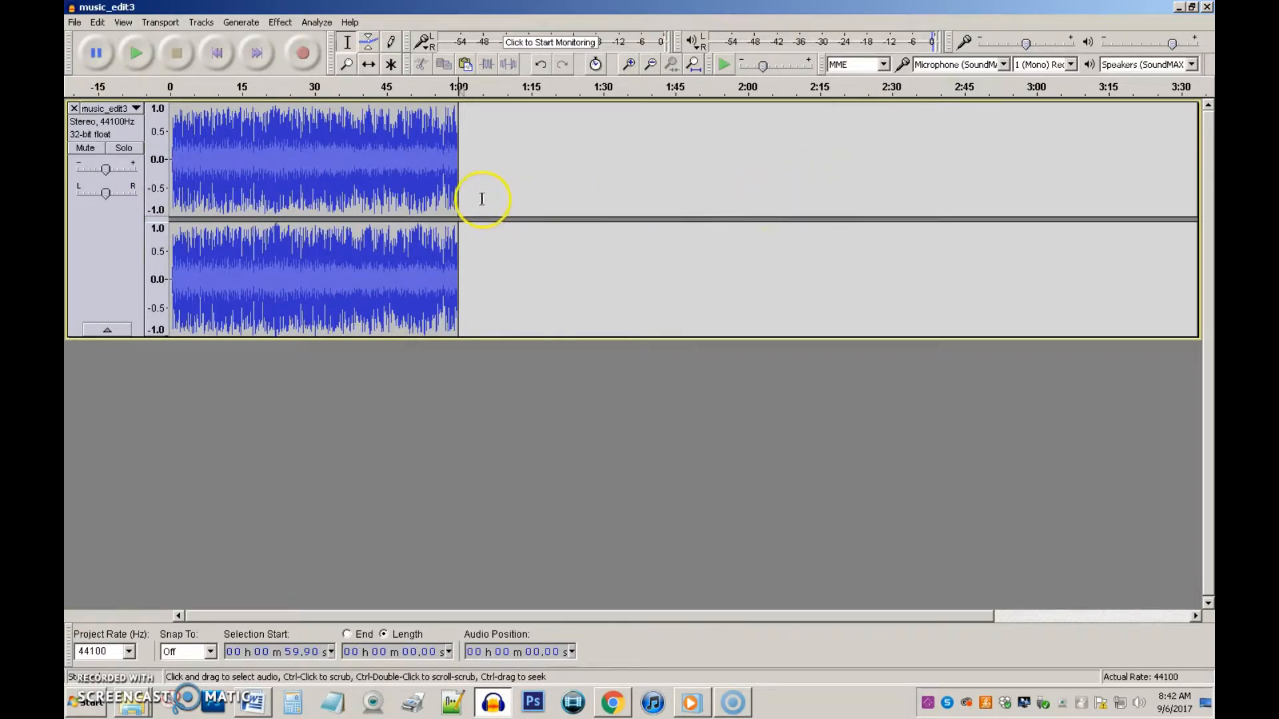
click(429, 133)
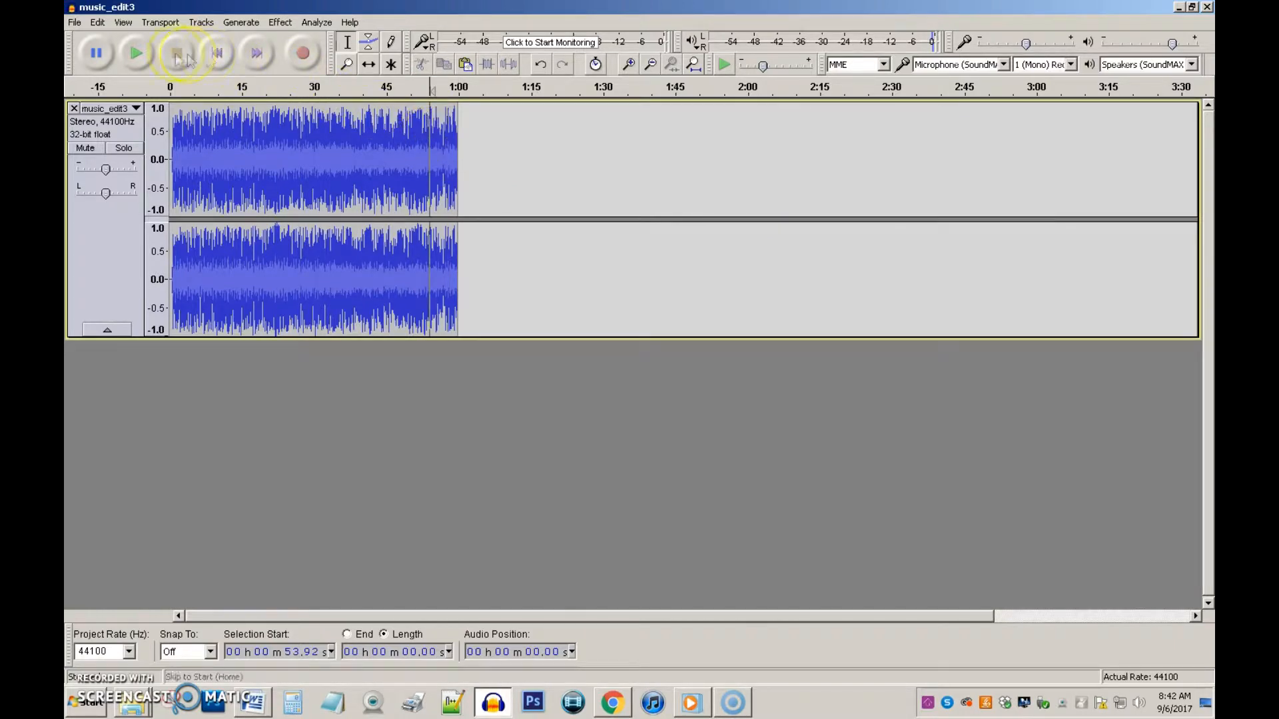
click(138, 54)
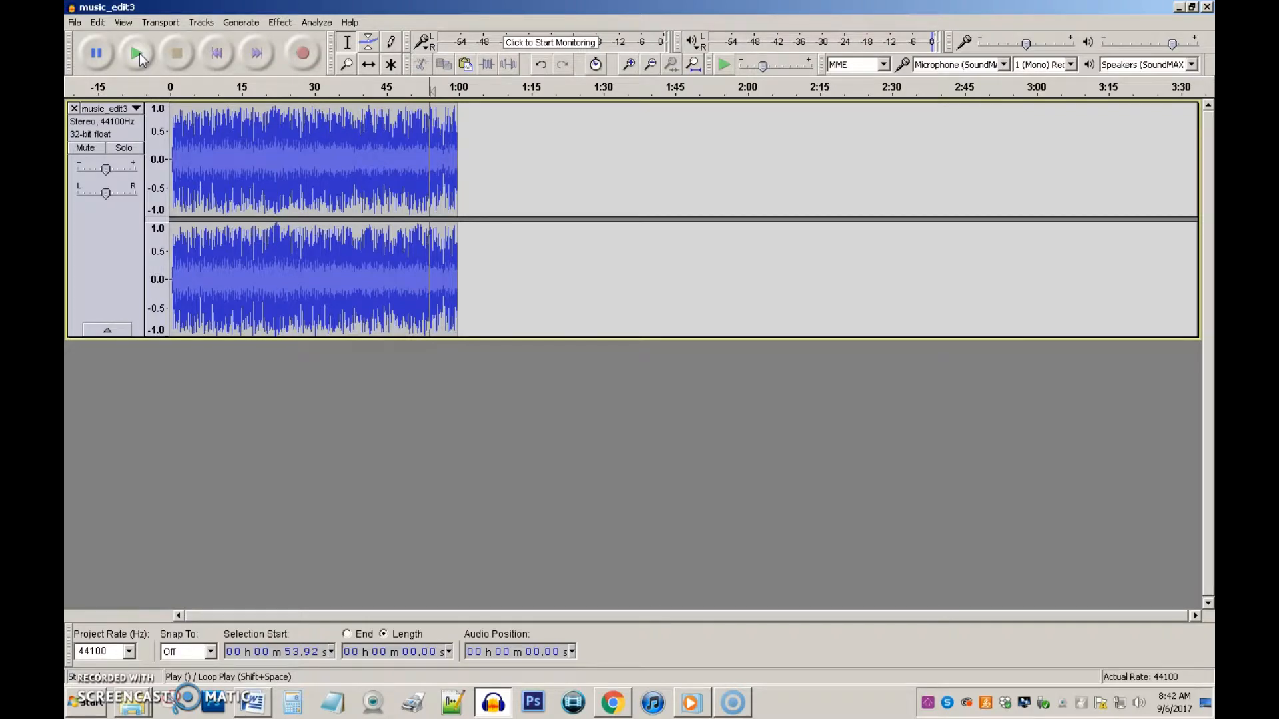
Undo the deletion and the earlier import, and import music_edit3.wav again
key(ctrl+z)
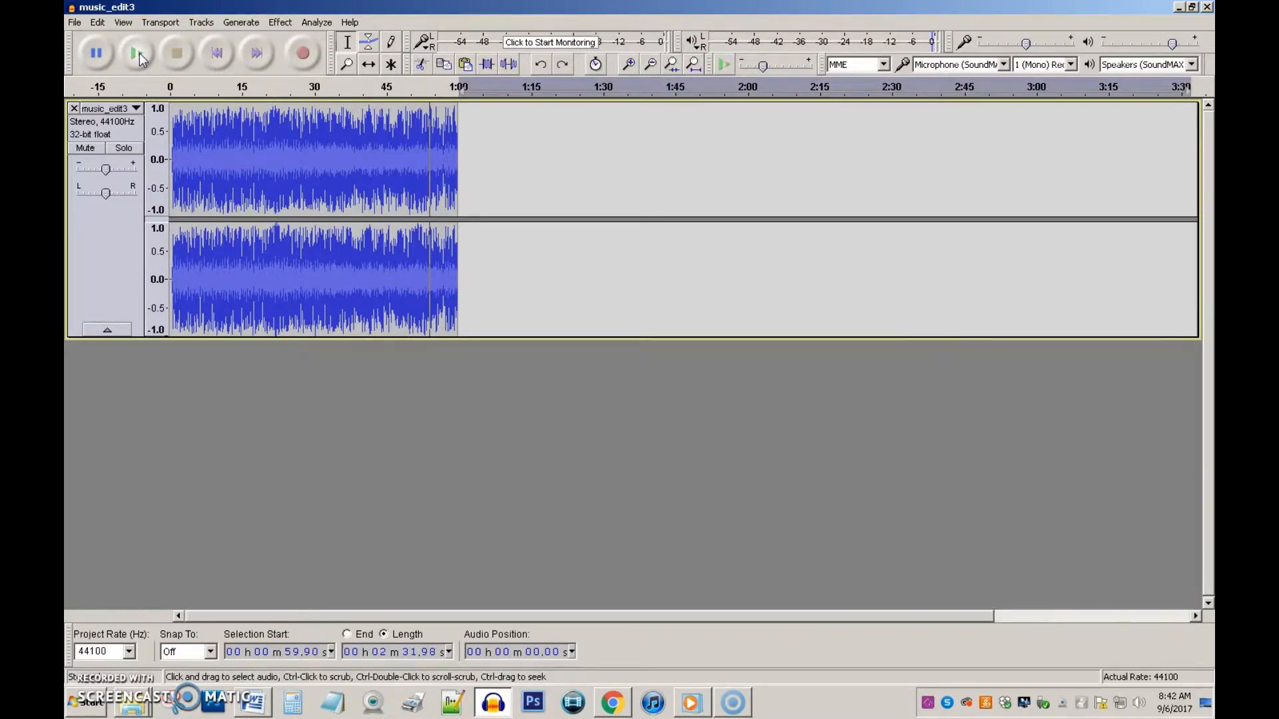
key(ctrl+z)
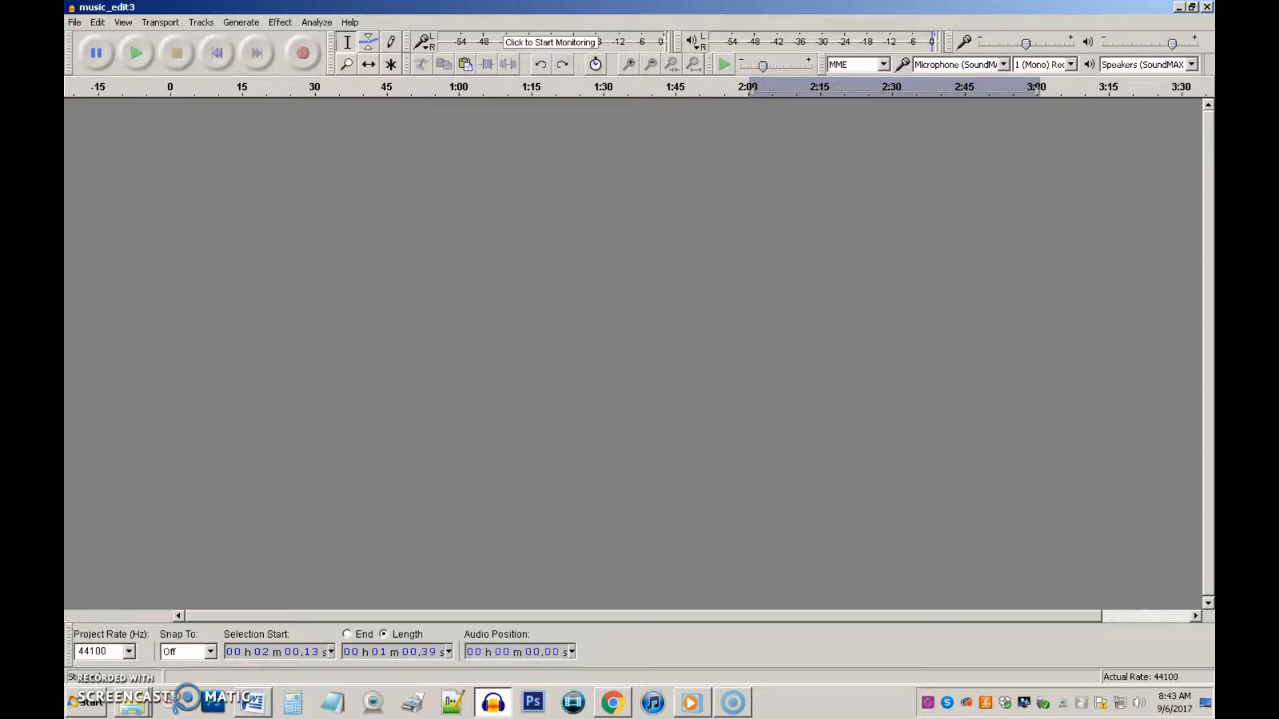
click(73, 24)
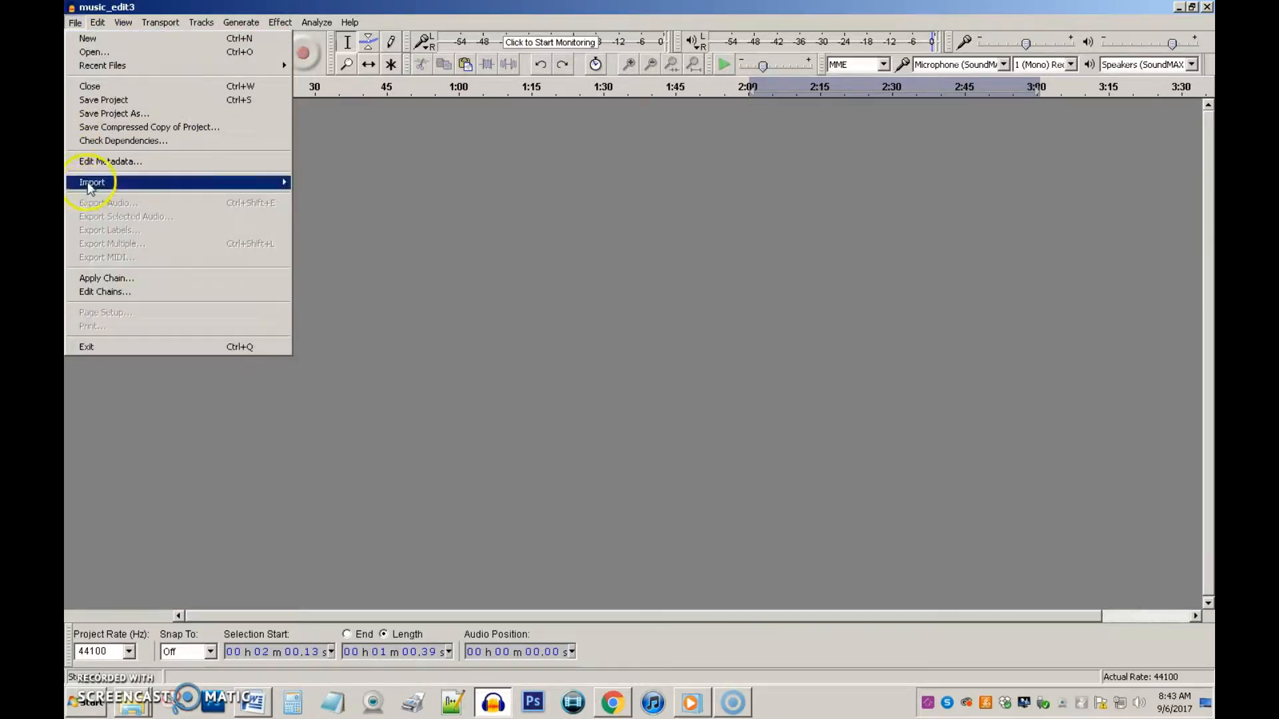
click(335, 185)
double_click(193, 95)
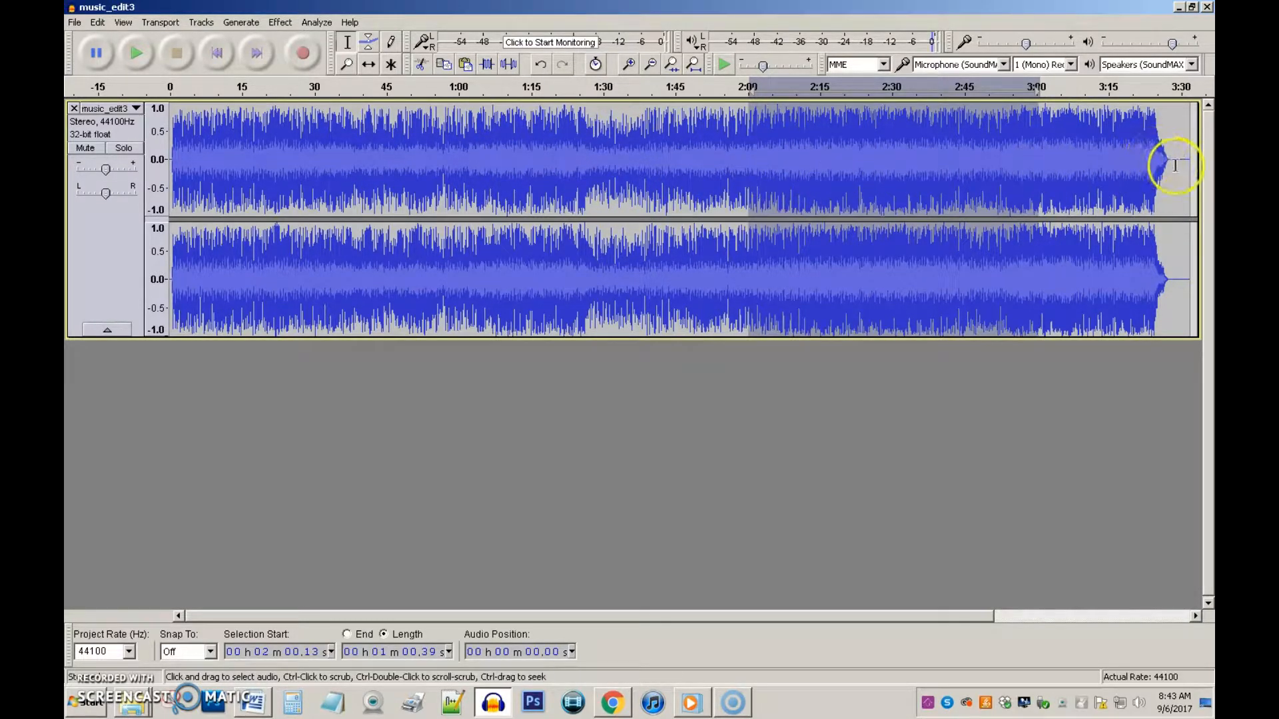
Select the middle section of the track, starting at about 1:00.56 with a length of about 1:00.23
drag(1171, 165, 792, 169)
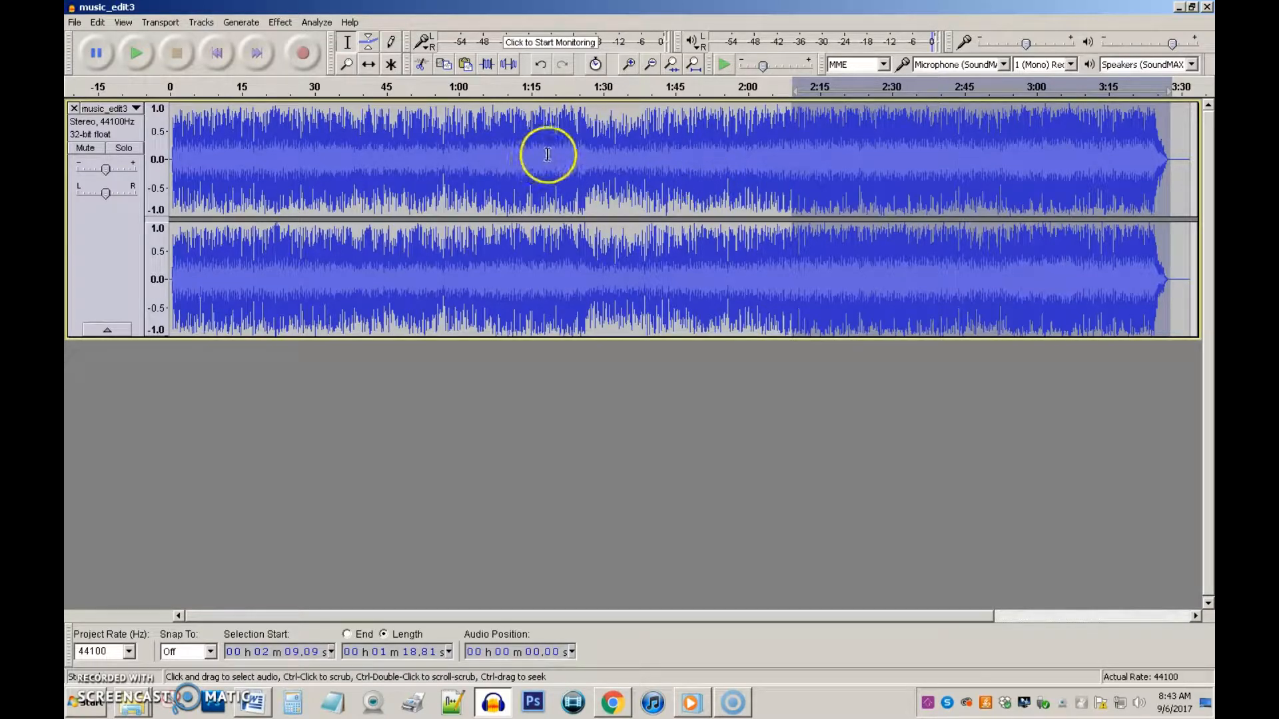
click(461, 121)
drag(461, 121, 752, 149)
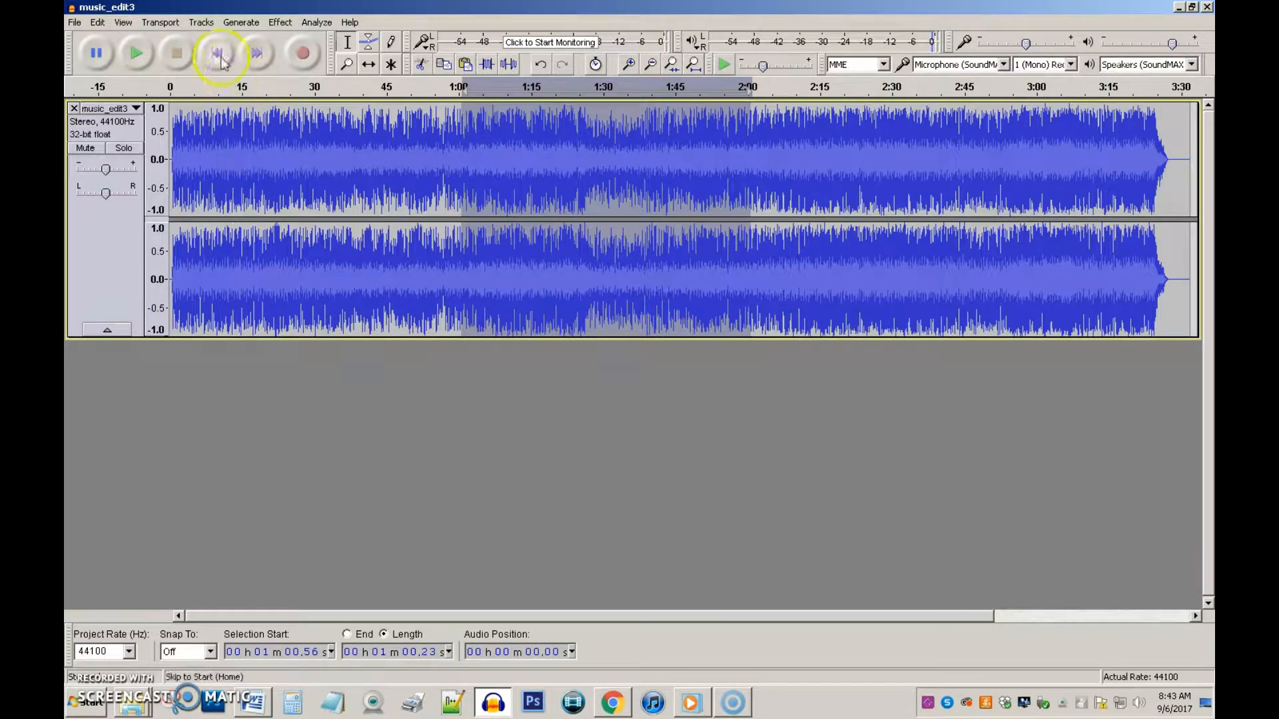
Try Split Cut on the selected middle section, and undo it
click(99, 23)
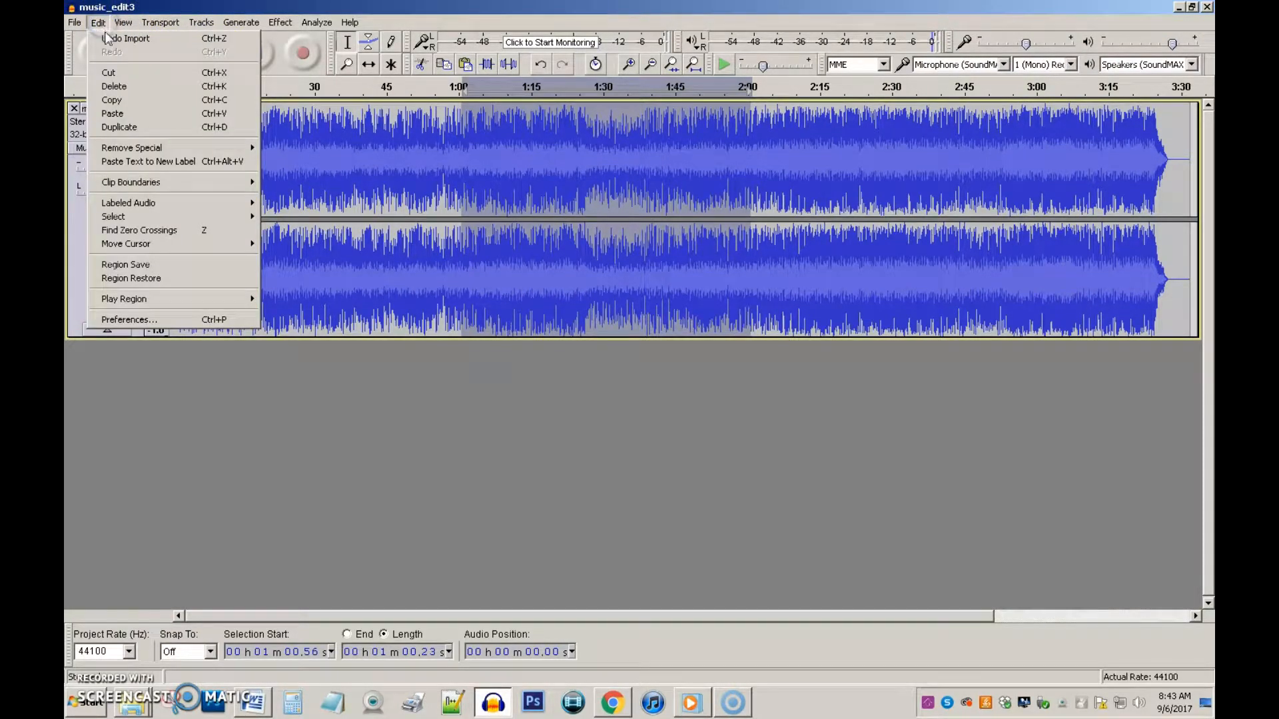
mouse_move(200, 148)
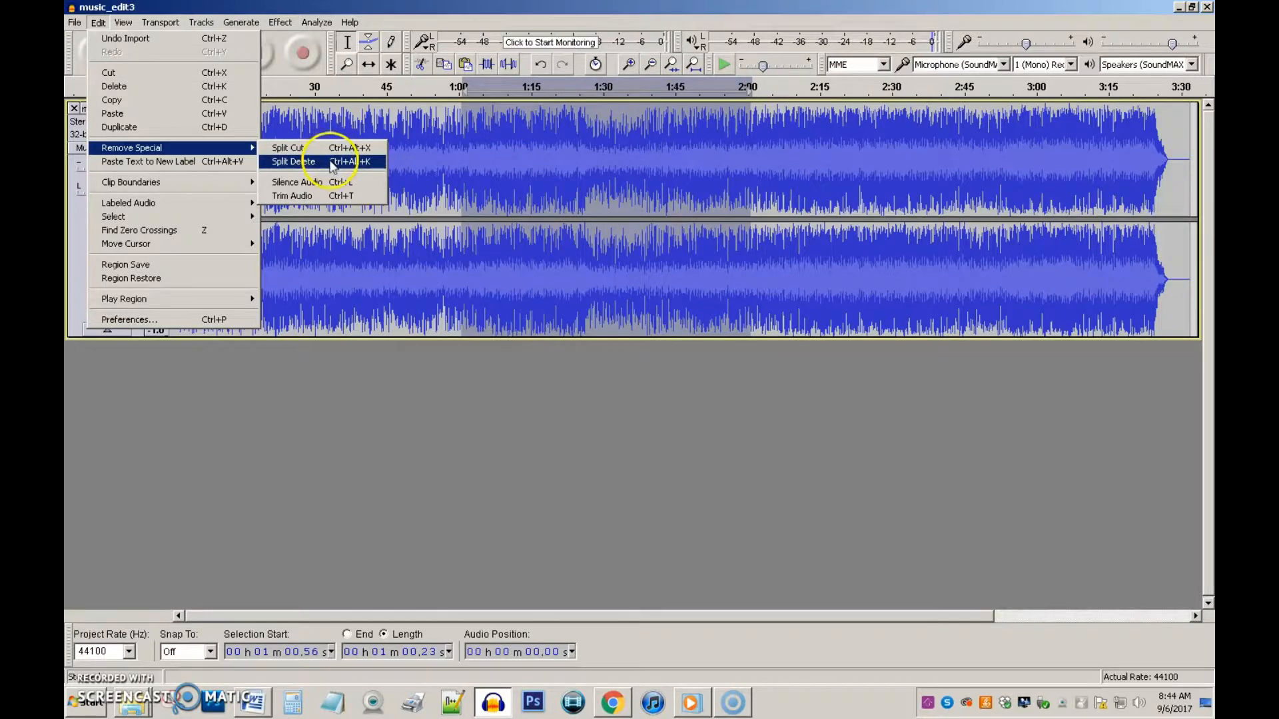
click(333, 151)
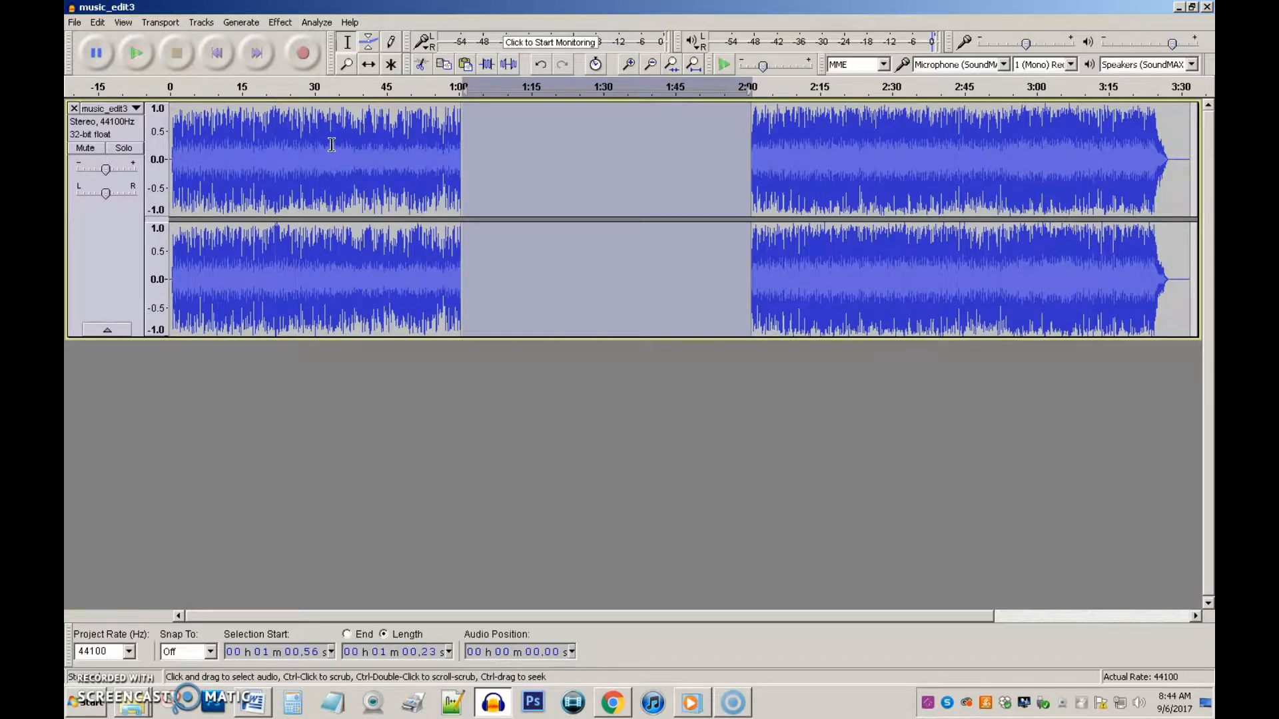
key(ctrl+z)
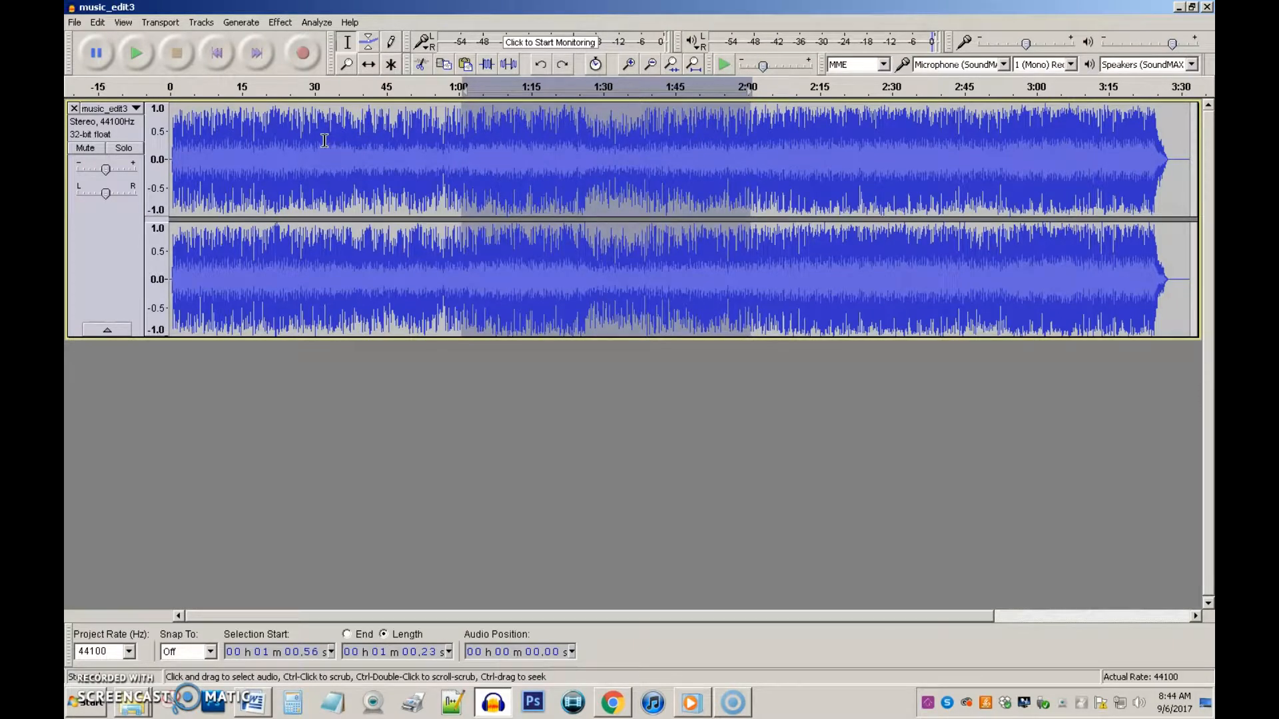
Trim the track to the selected section and shift the remaining clip to the start of the timeline
click(98, 22)
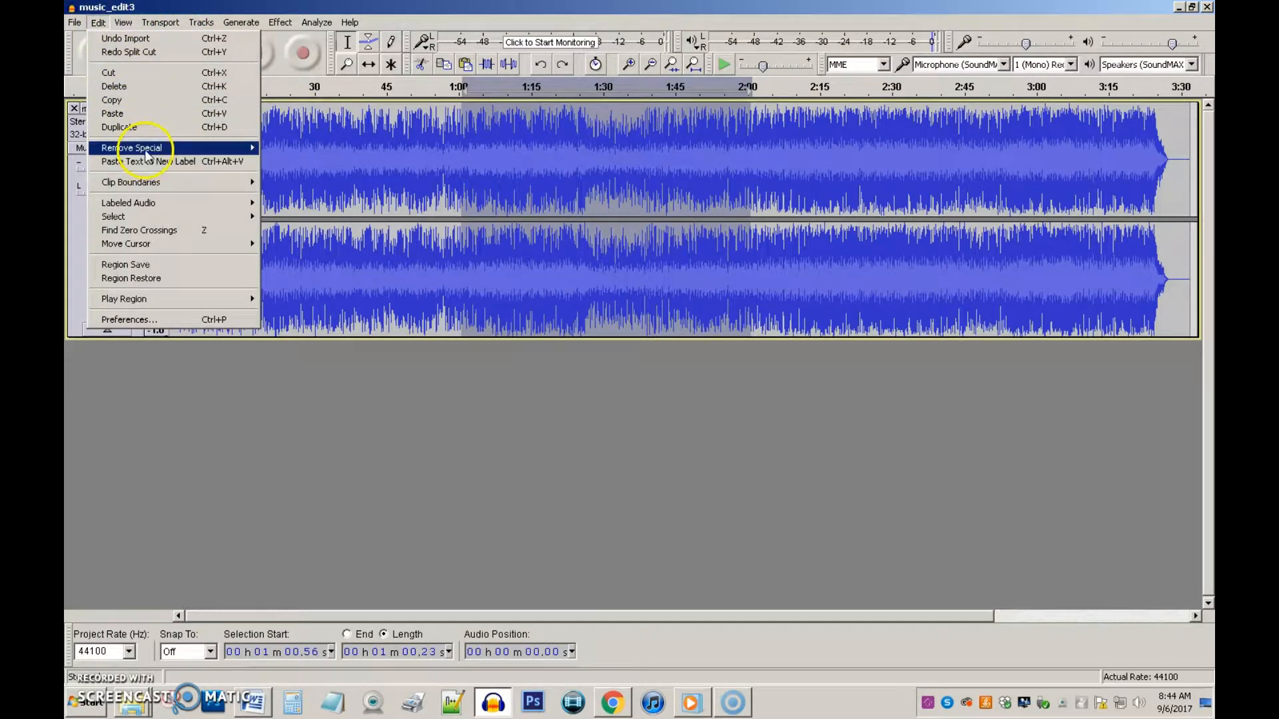
mouse_move(146, 149)
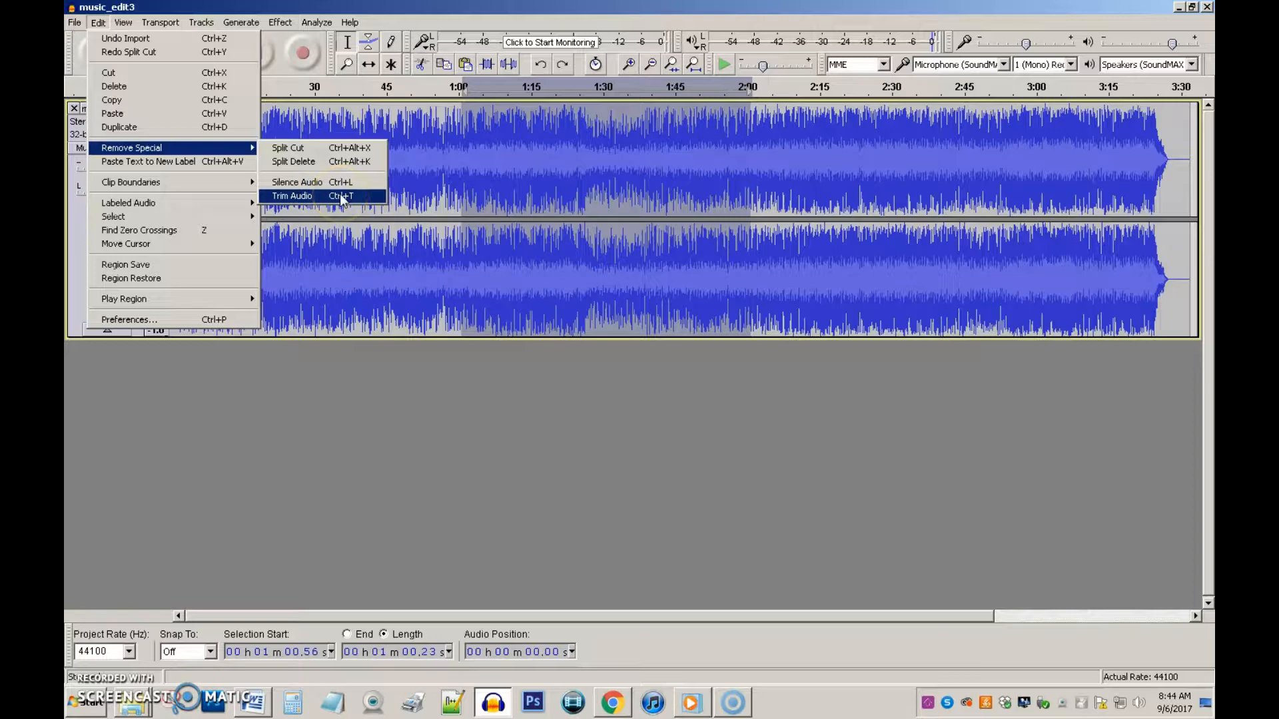
click(341, 197)
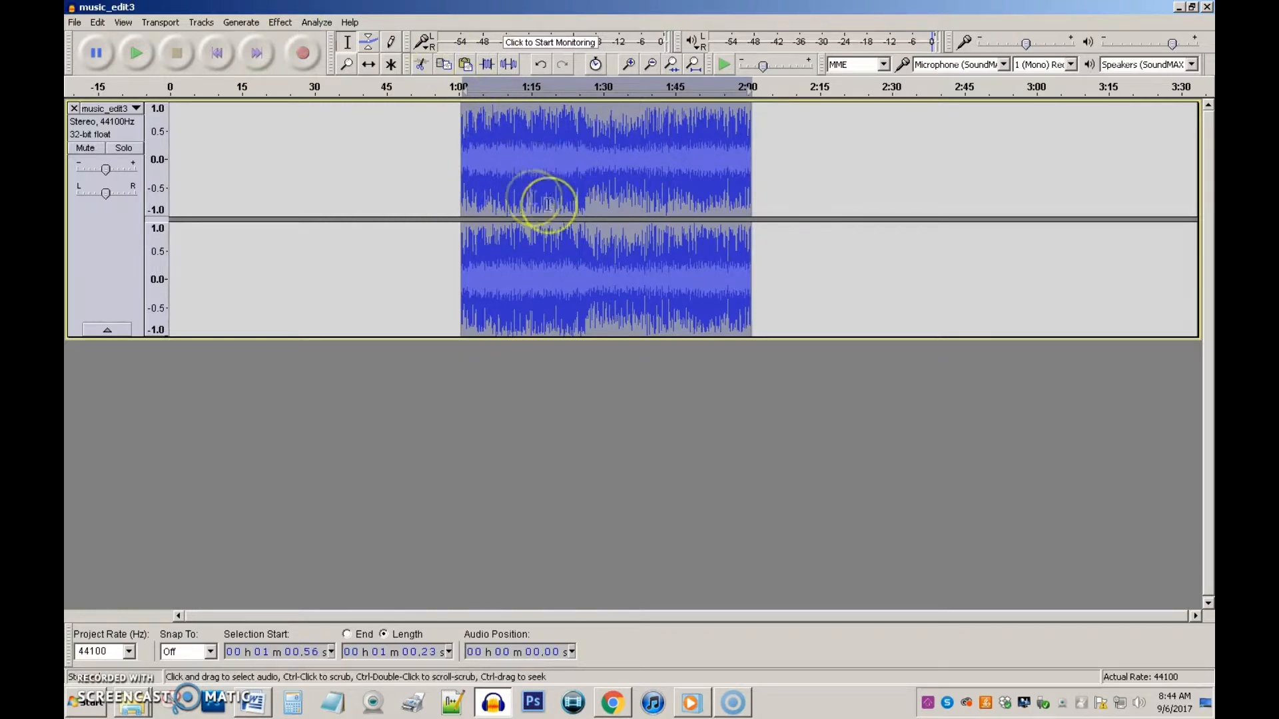
click(368, 65)
drag(659, 171, 367, 202)
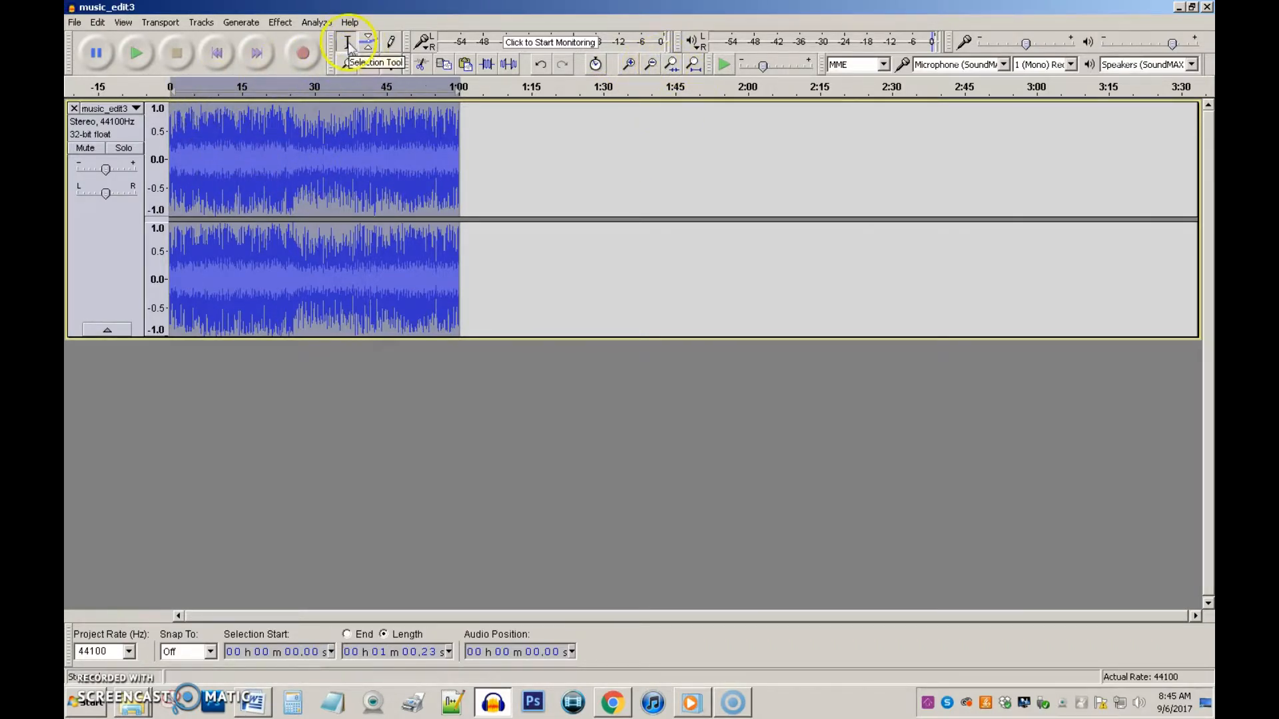
Select about the first 5.48 seconds of the clip, fit the selection to the window, and place the cursor at about 1.52 seconds
click(213, 228)
drag(195, 157, 172, 147)
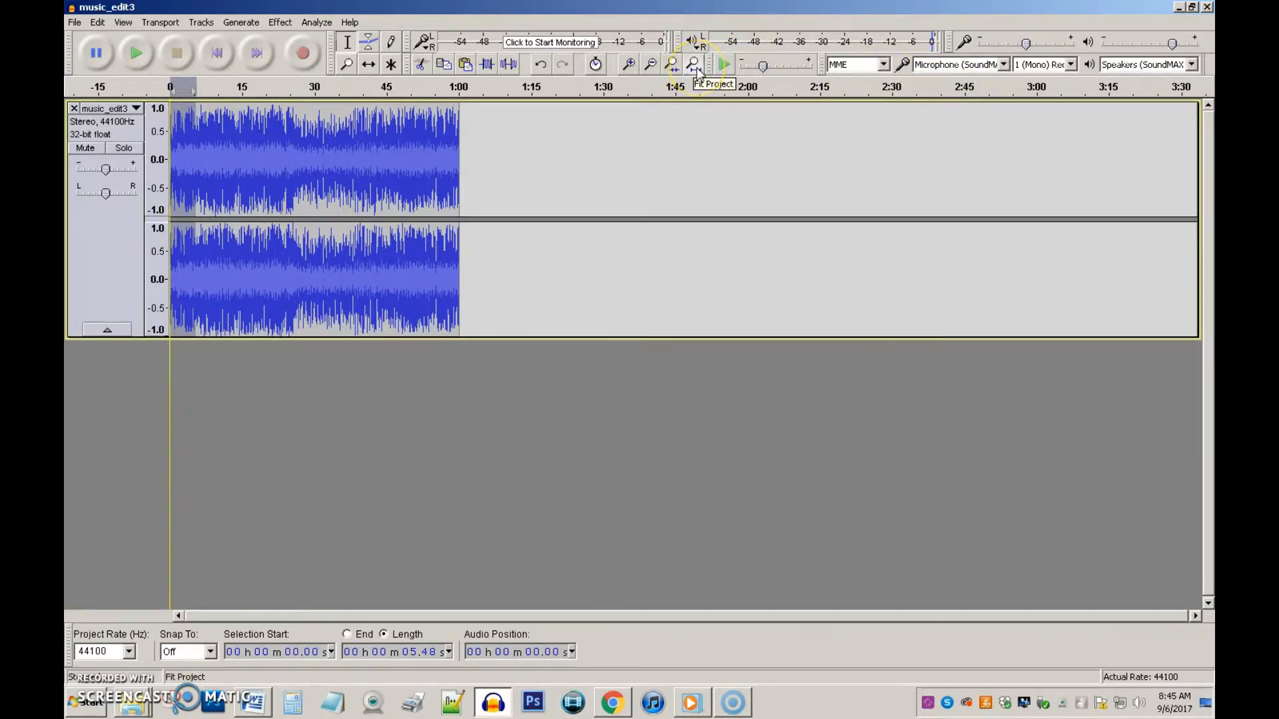
click(674, 64)
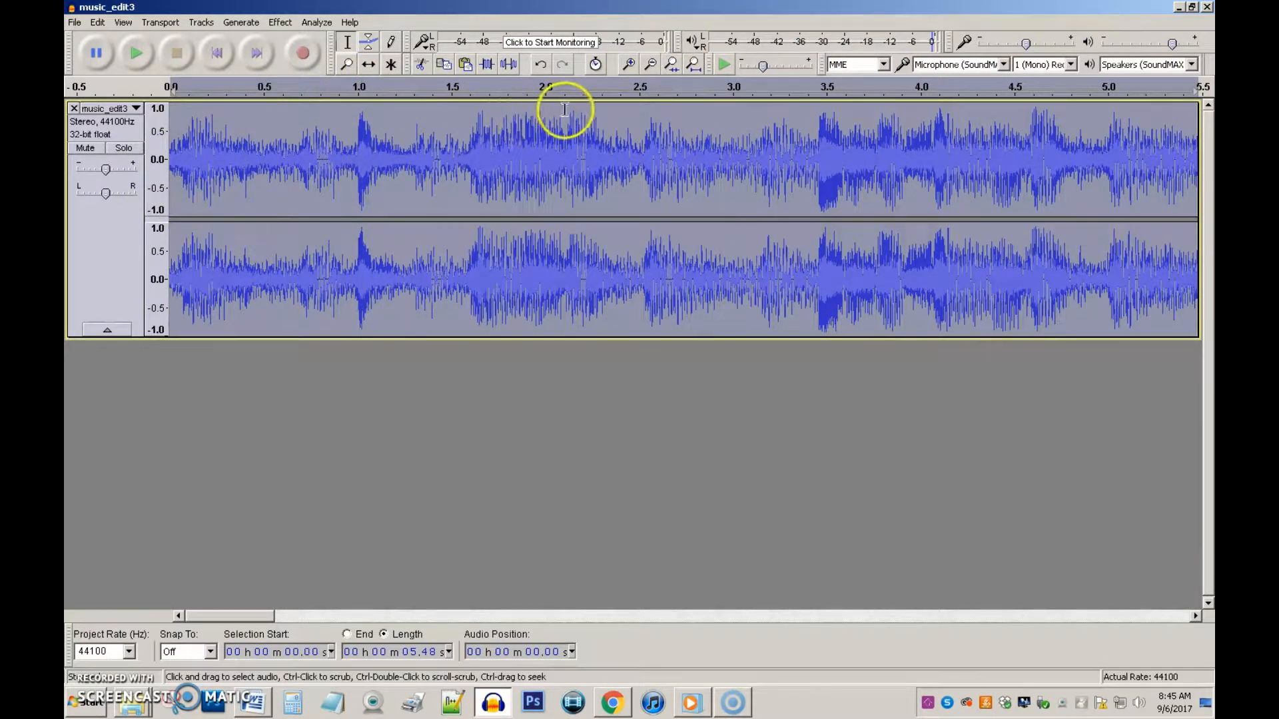
click(455, 125)
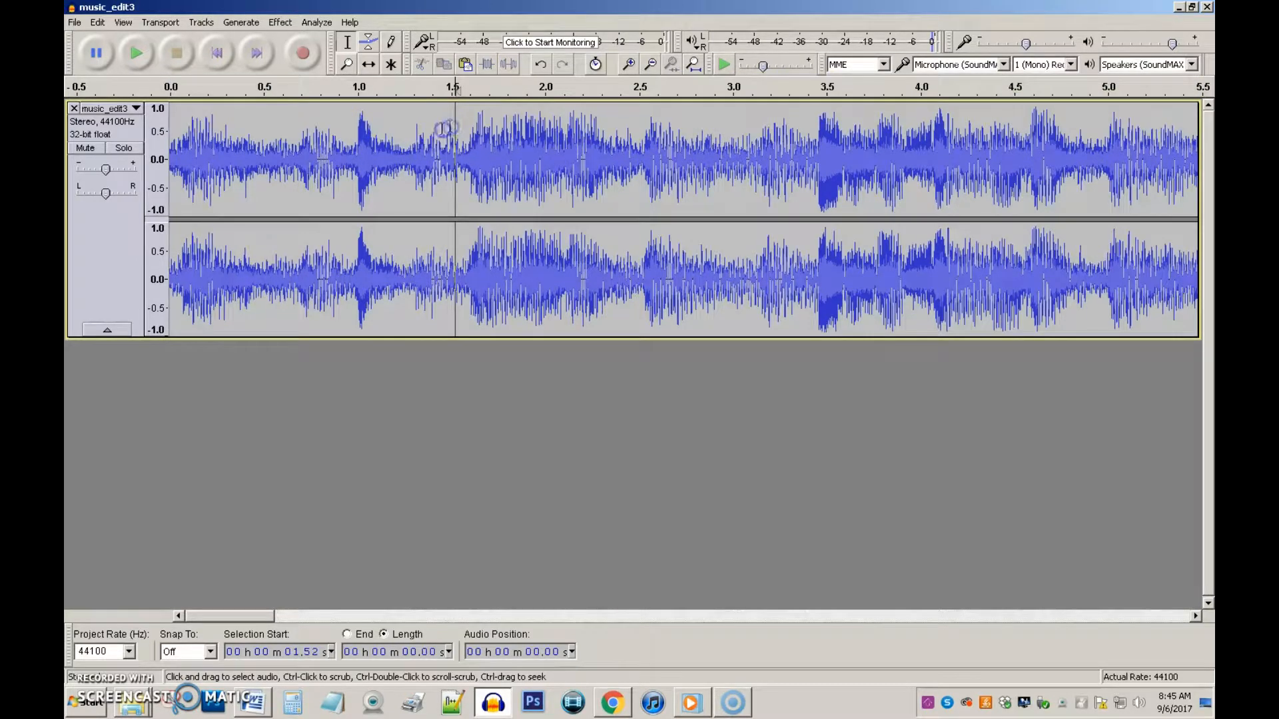
Select the first 1.52 seconds of the clip and apply Fade In to it
drag(453, 126, 168, 133)
click(279, 22)
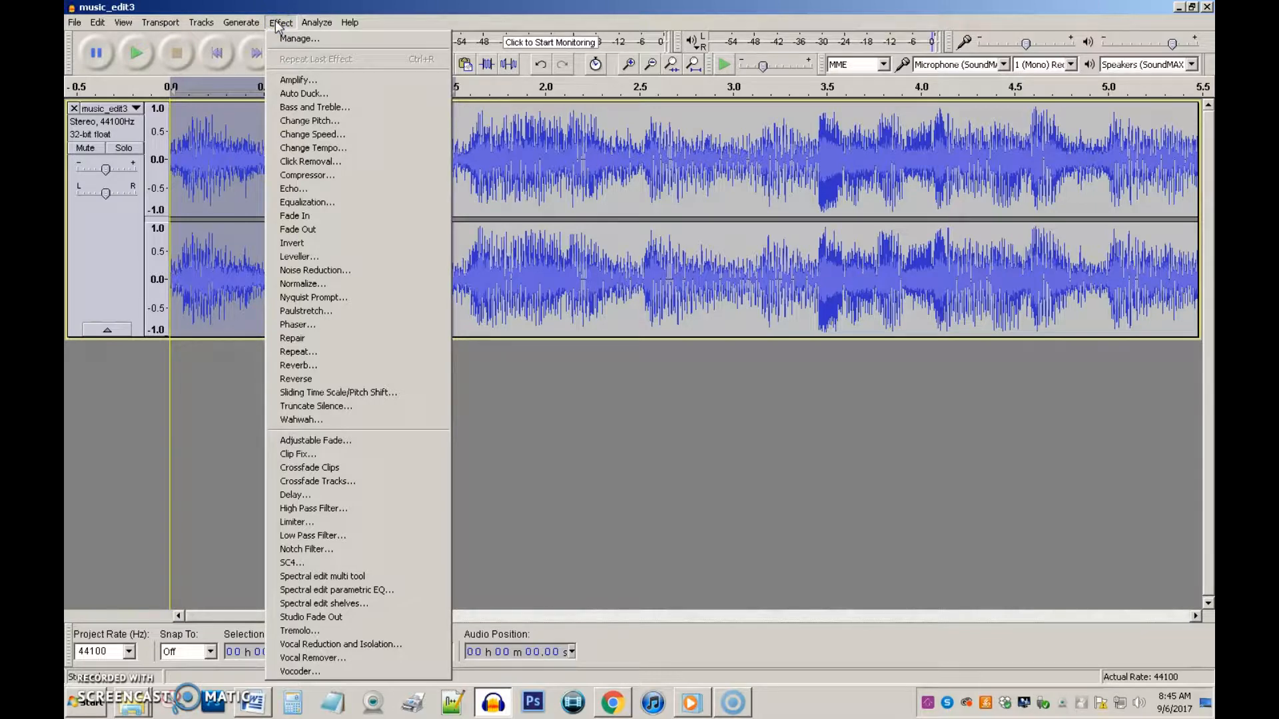
click(346, 215)
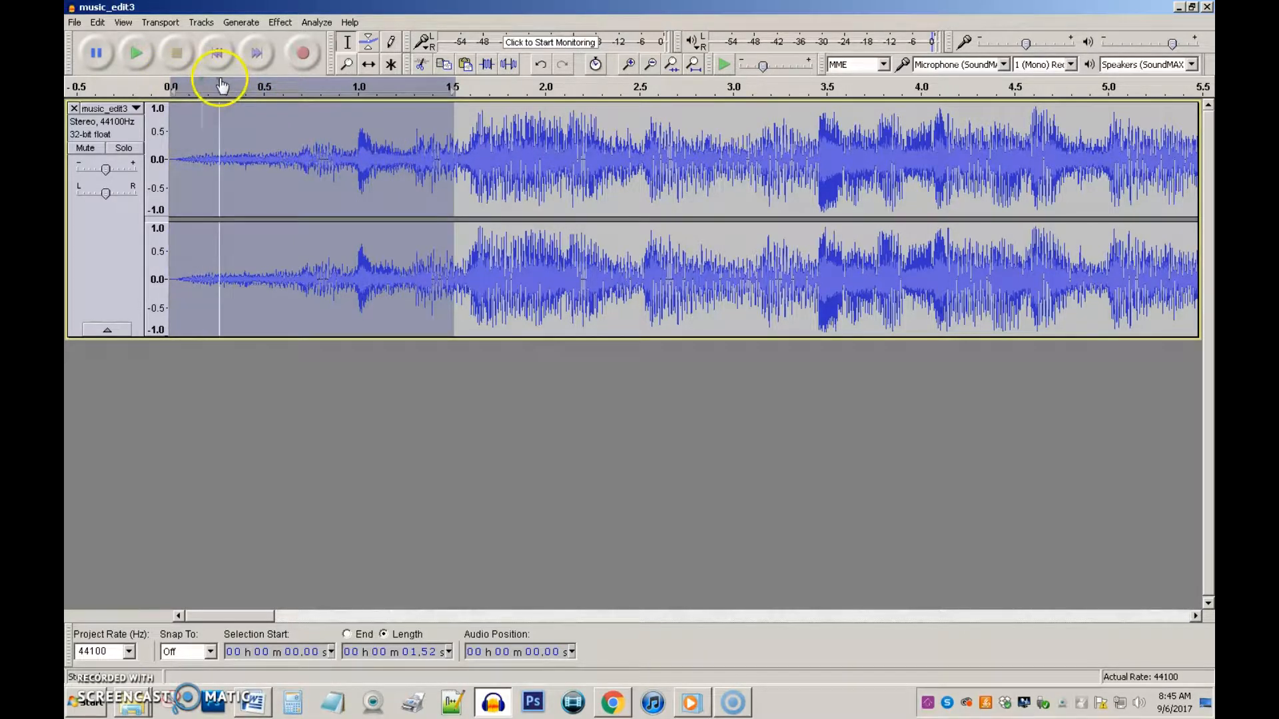
Select about the last 2.08 seconds of the track, starting at 58.39 seconds, and fit the selection to the window
click(693, 64)
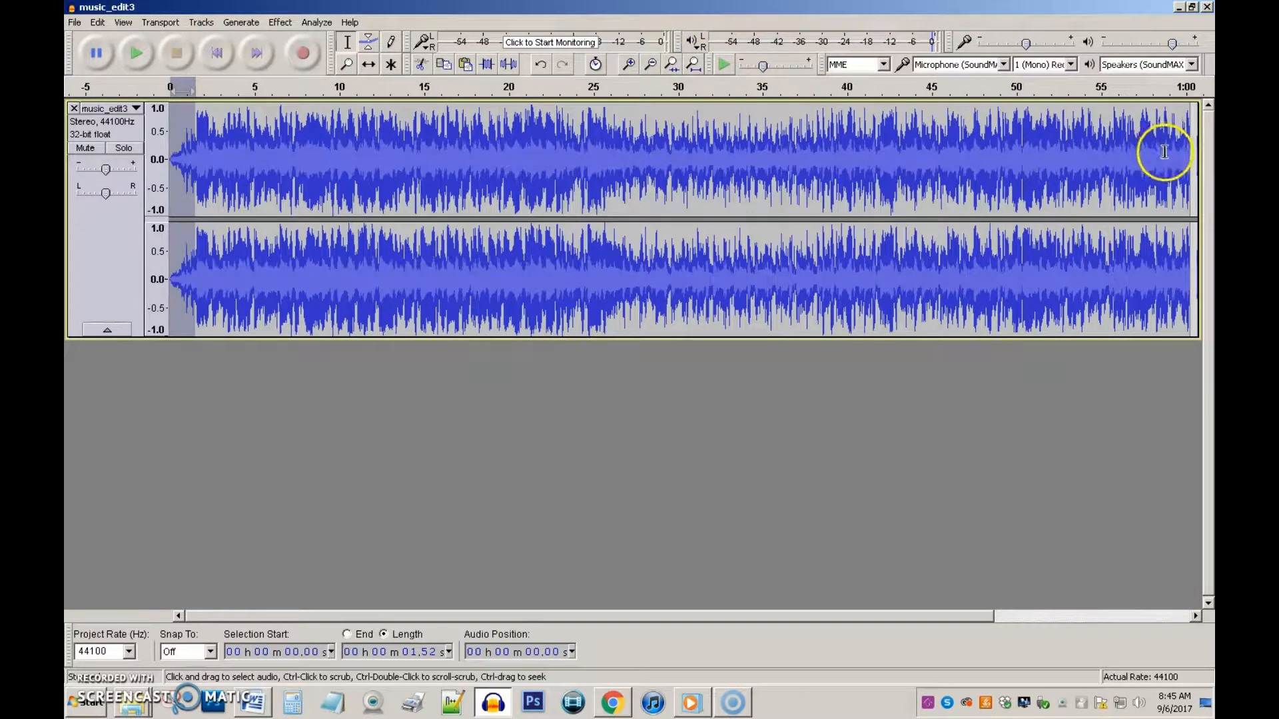
drag(1157, 159, 1191, 161)
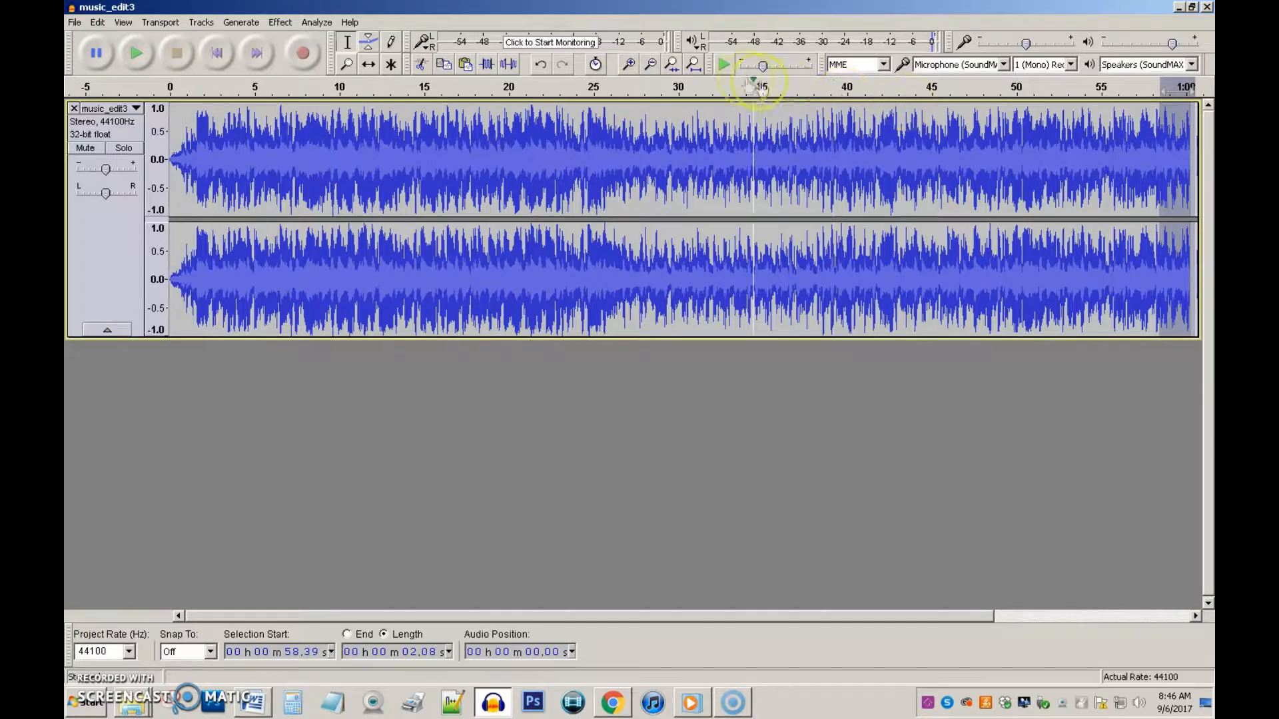
click(673, 65)
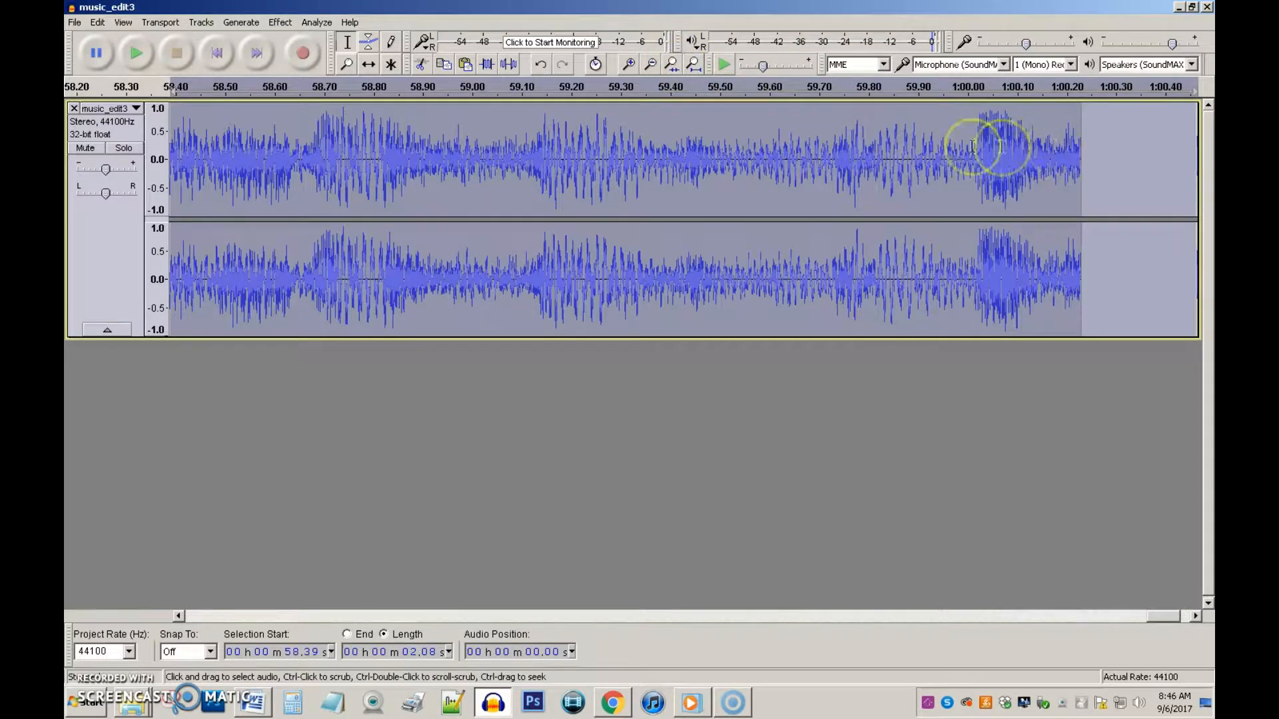
Apply Fade Out to about the last 1.82 seconds of the clip, starting at 58.41 seconds, and fit the whole project to the window
click(771, 114)
drag(772, 114, 774, 114)
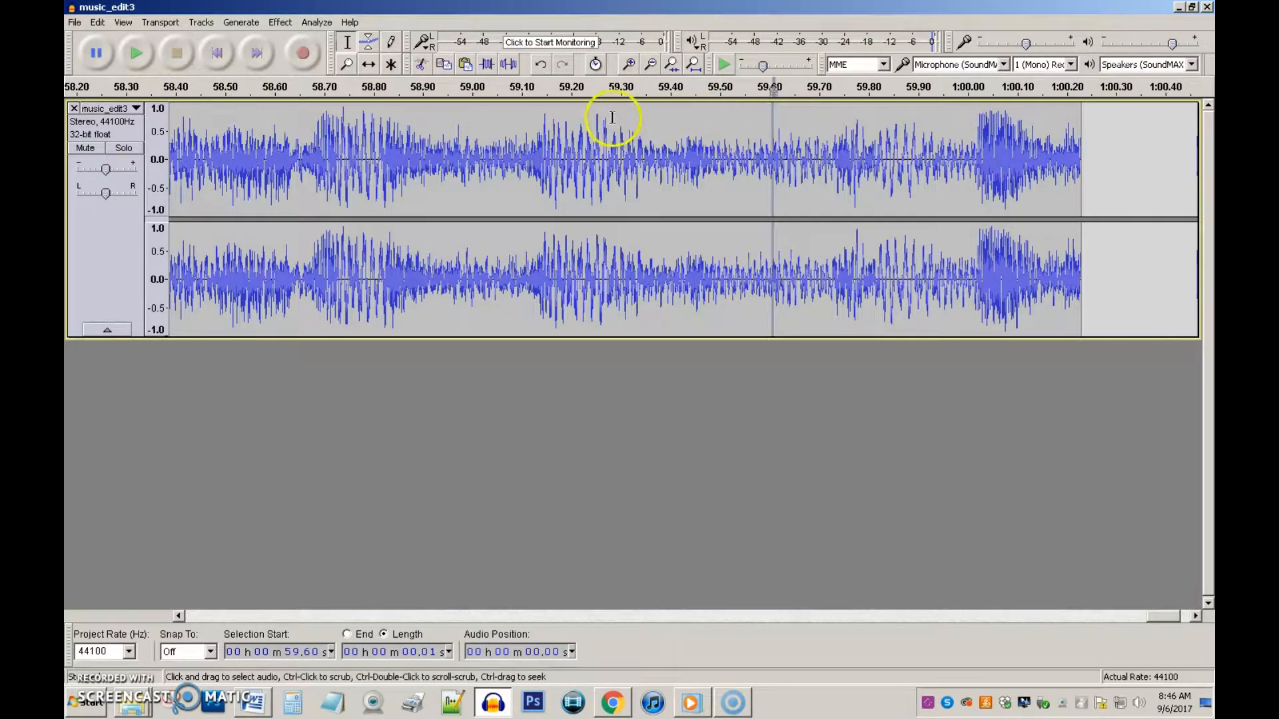
drag(474, 114, 1082, 127)
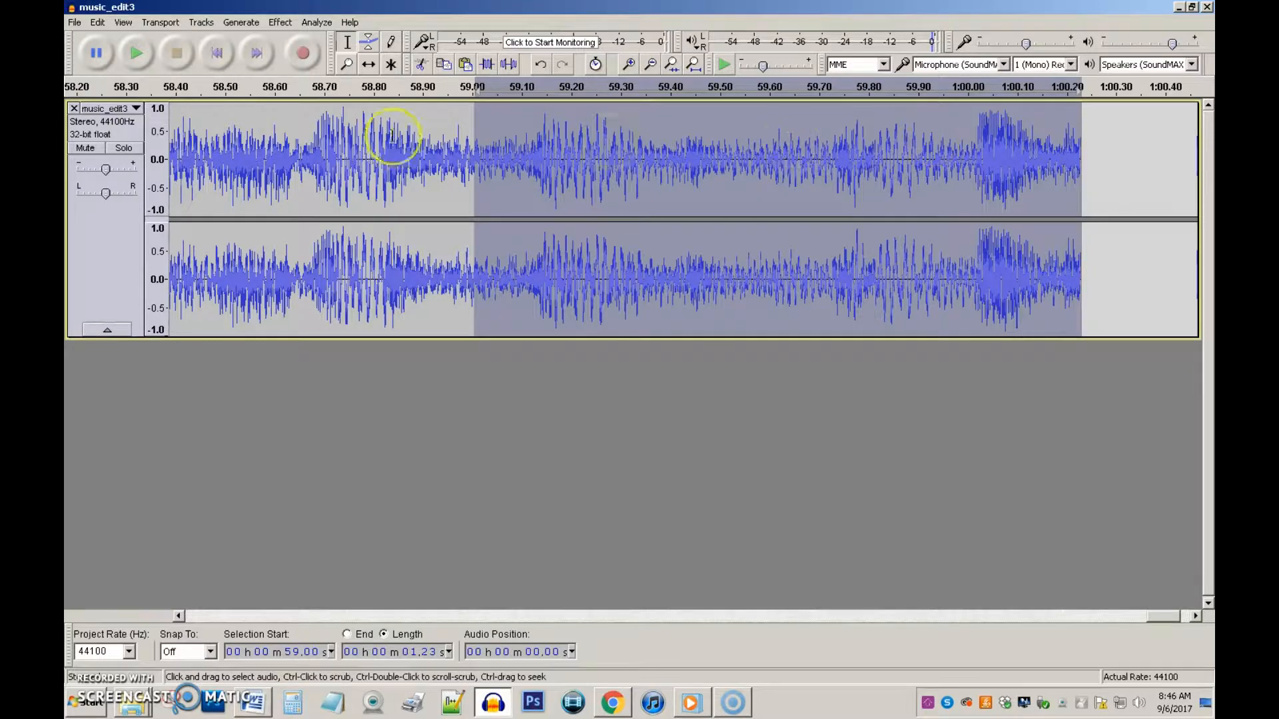
drag(181, 120, 1079, 148)
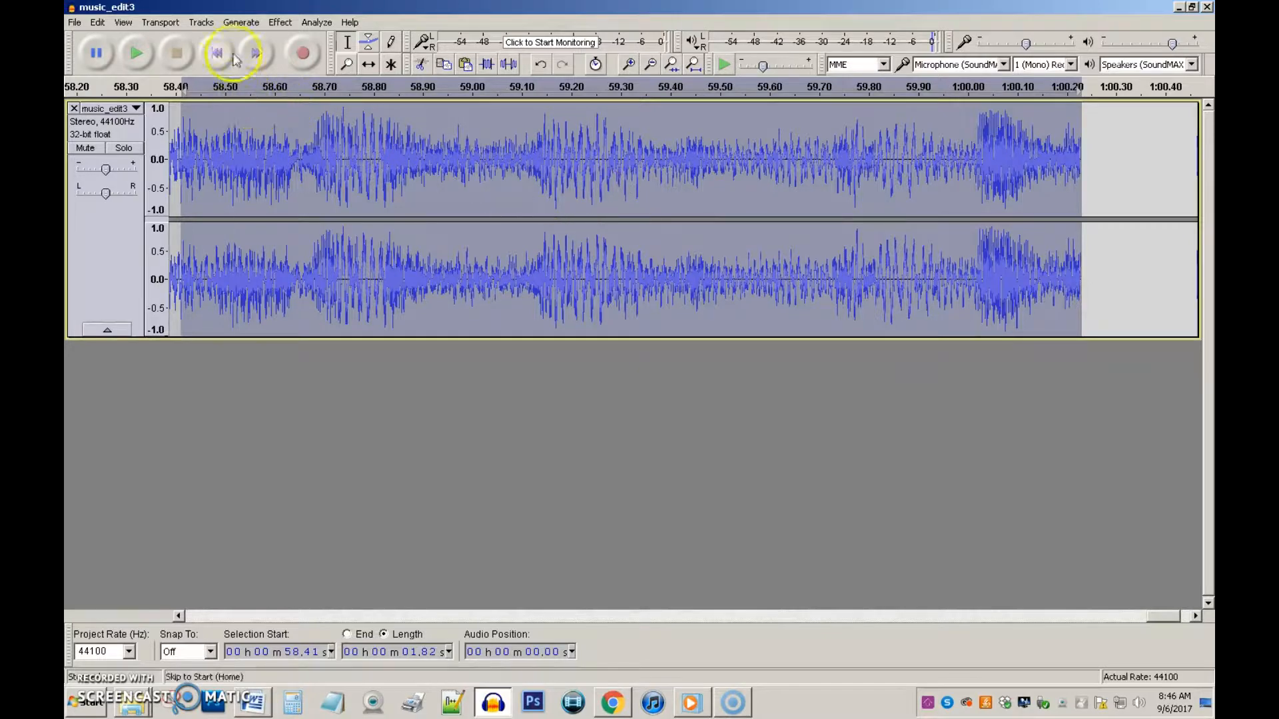
click(281, 22)
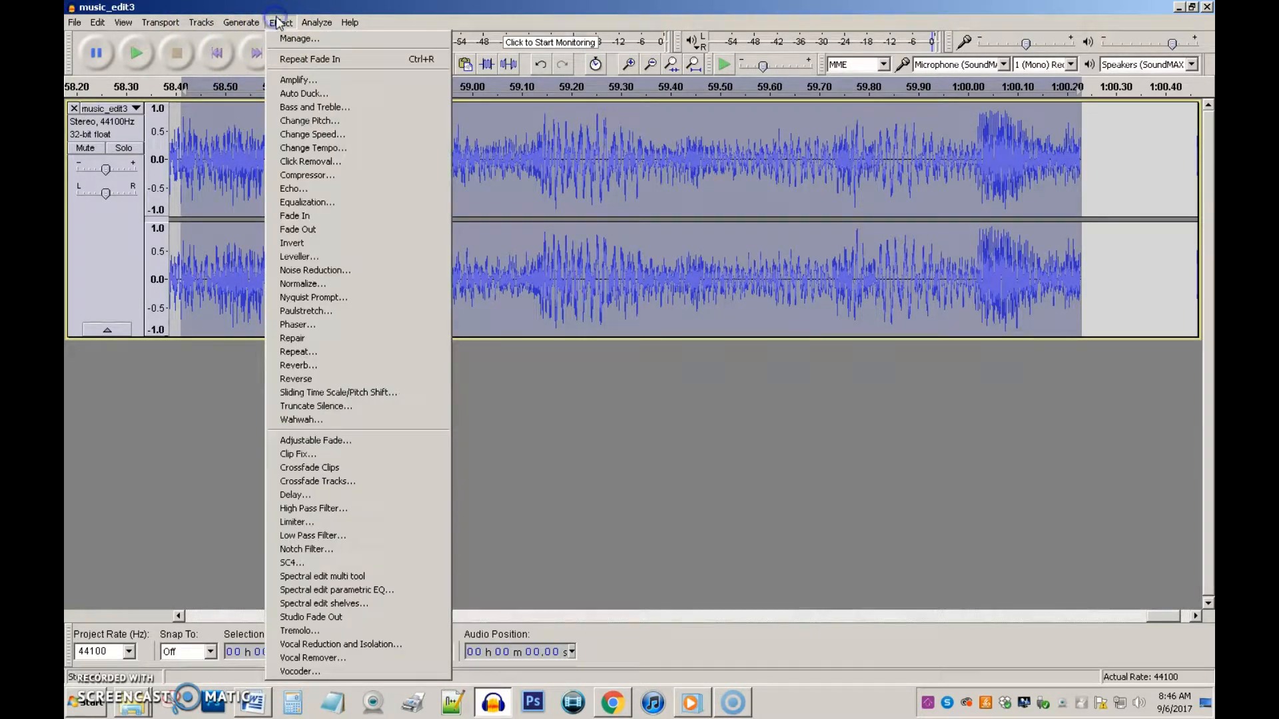
click(304, 231)
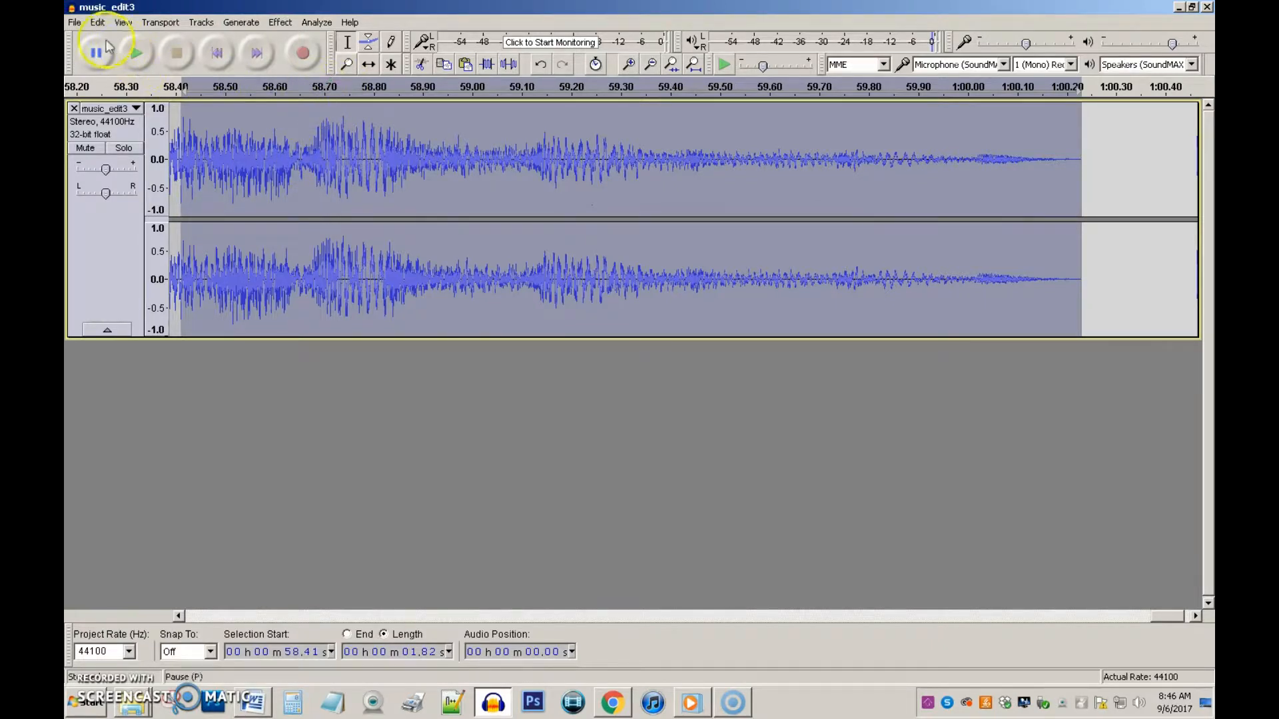
click(673, 64)
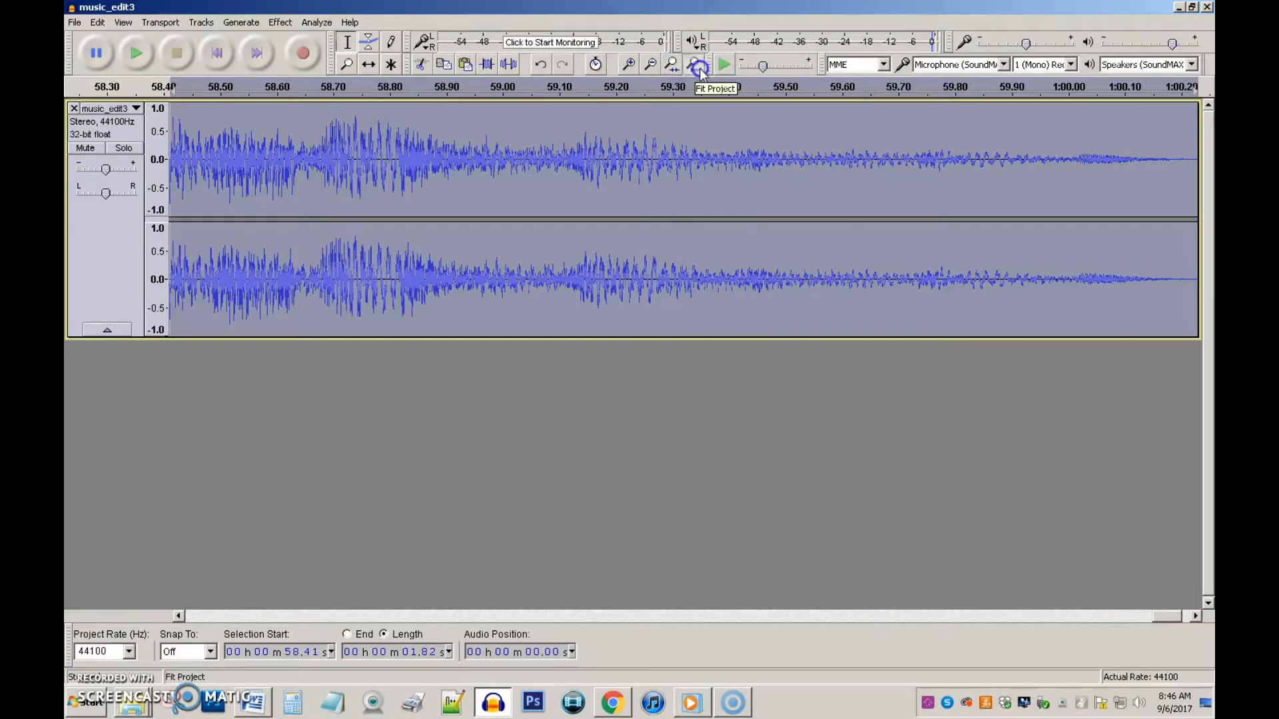
click(698, 67)
Start saving the project under a new name and choose the working folder as the destination
click(76, 23)
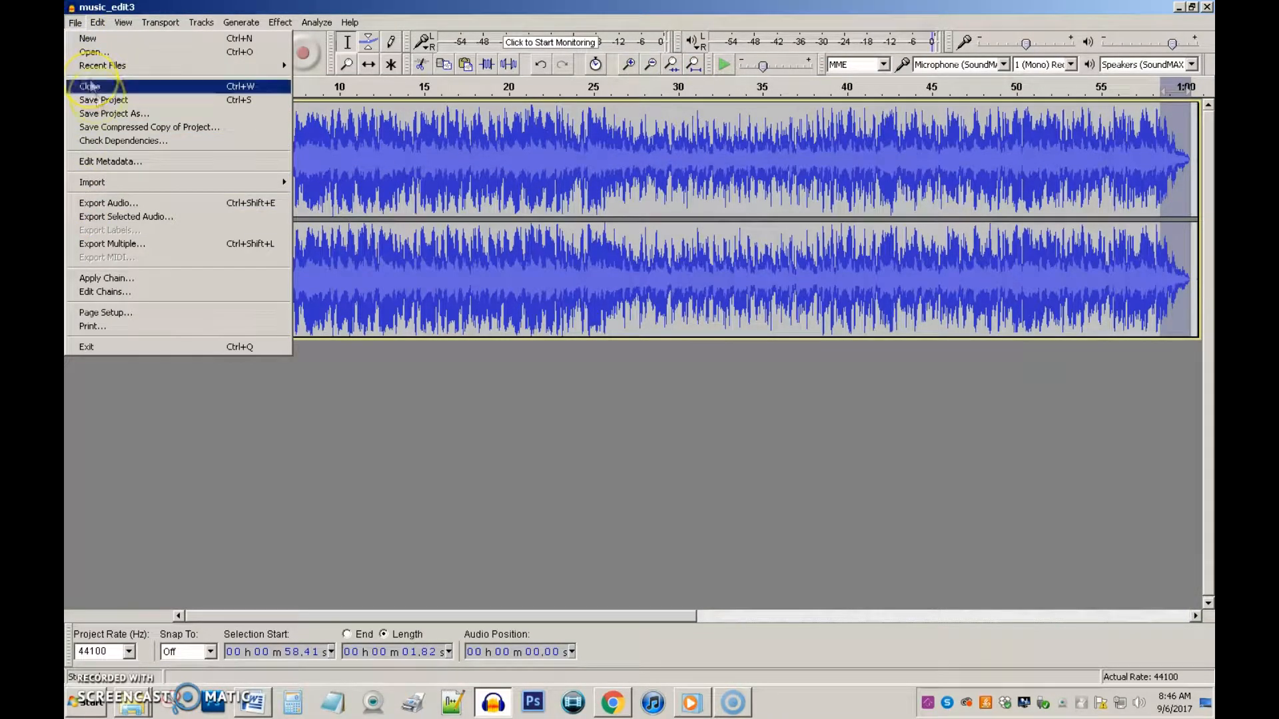
click(128, 117)
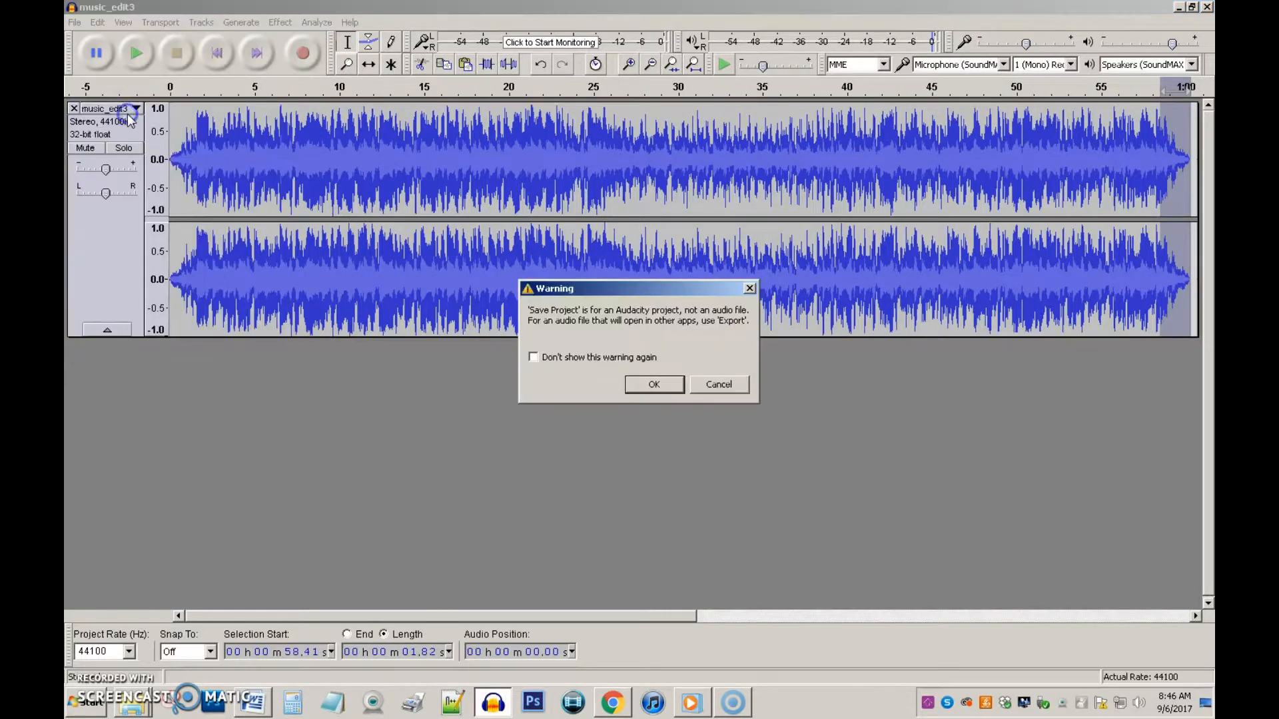
click(669, 390)
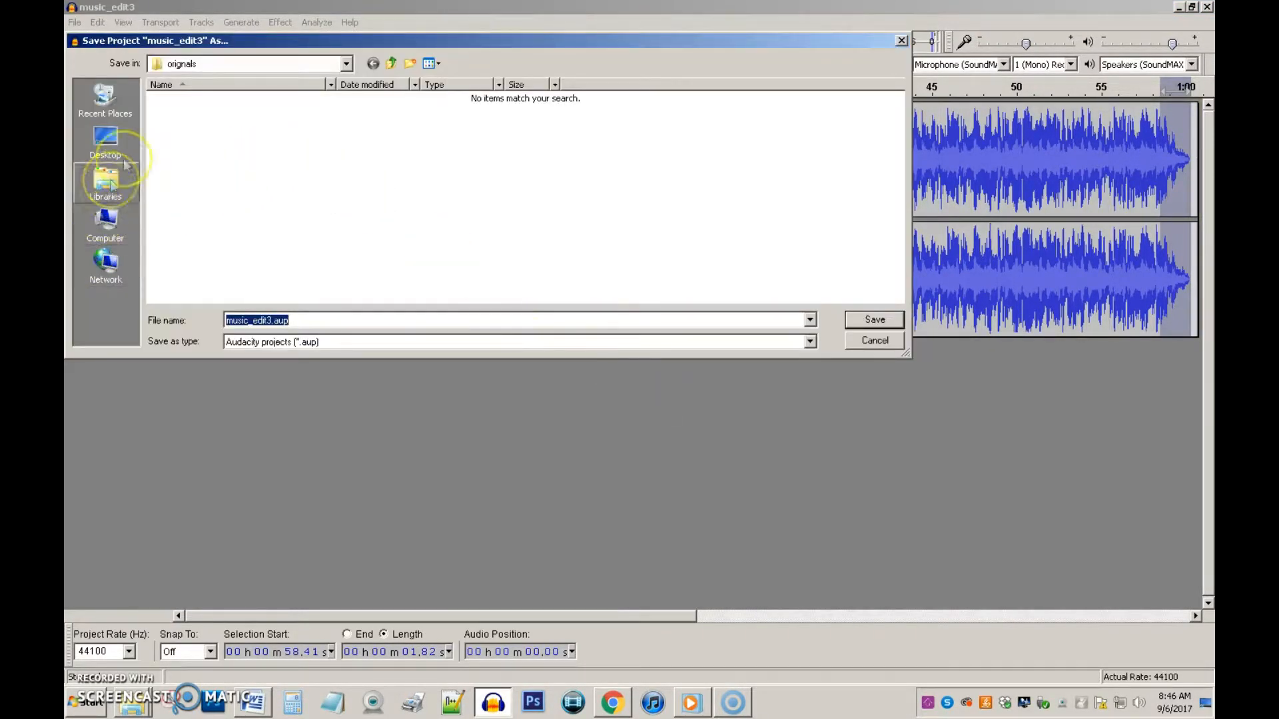
click(391, 63)
double_click(181, 126)
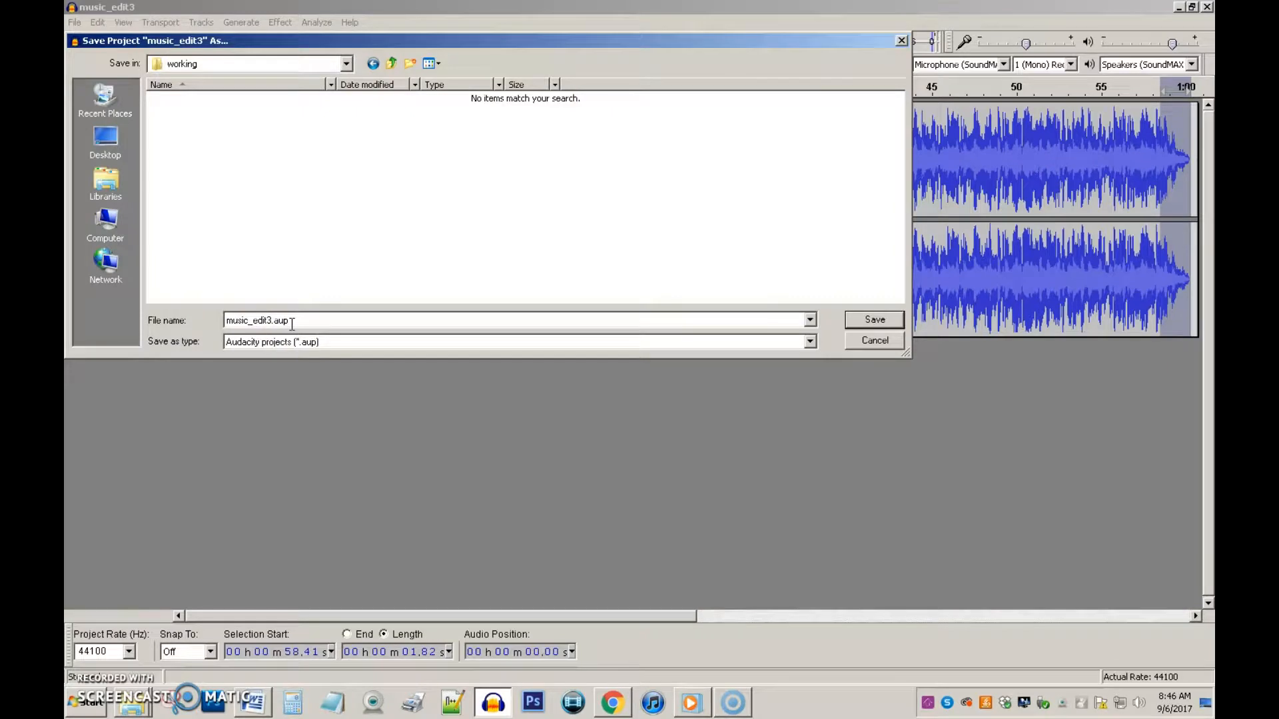
Prefix the project file name music_edit3.aup with the lowercase surname and "-working-", and save it as an Audacity project
double_click(232, 320)
key(Left)
text(DOWNS)
key(BackSpace)
key(BackSpace)
key(BackSpace)
key(BackSpace)
key(BackSpace)
text(downs-working-)
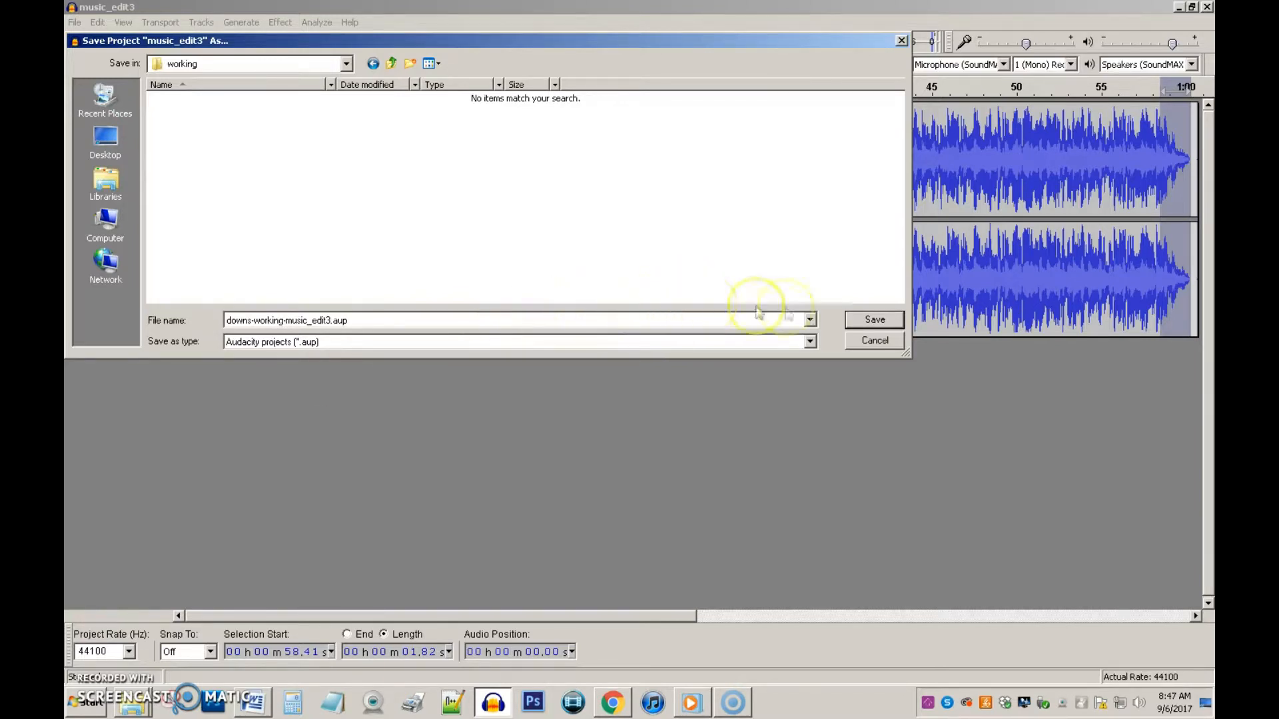
click(873, 321)
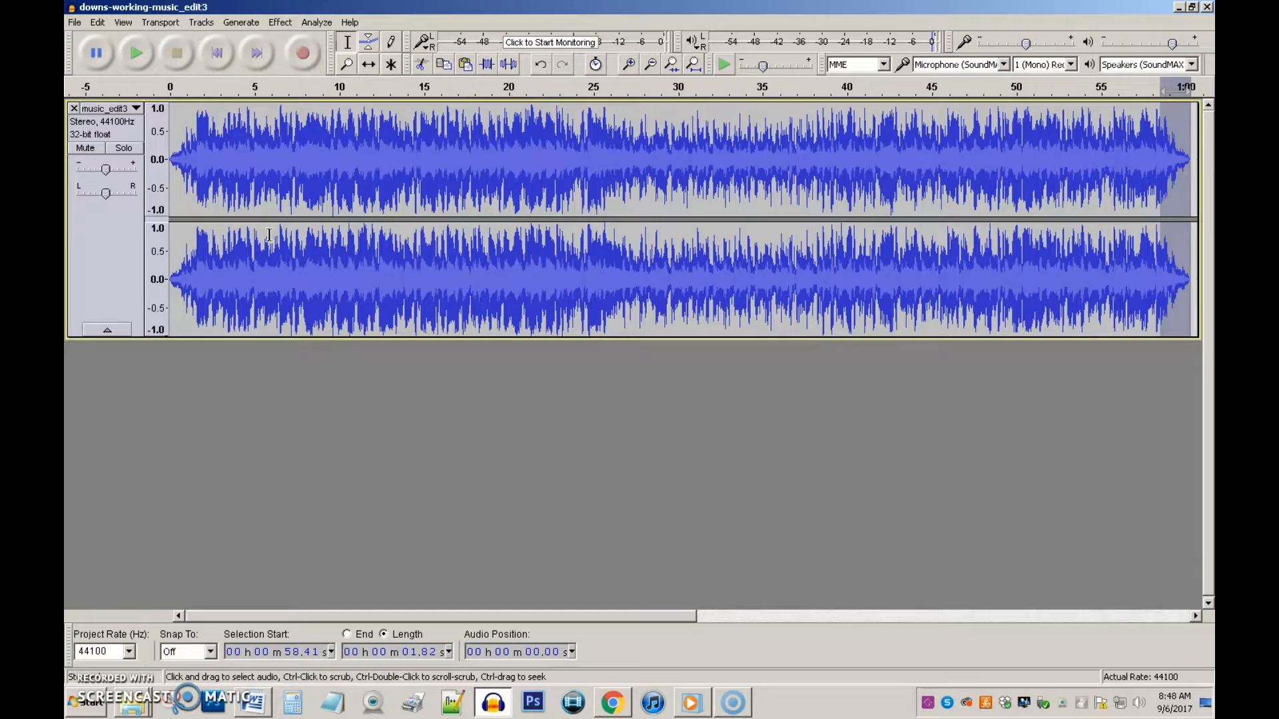
Normalize the selected ending to -1.0 dB with DC offset removal and independent stereo channels, and clear the selection
click(278, 22)
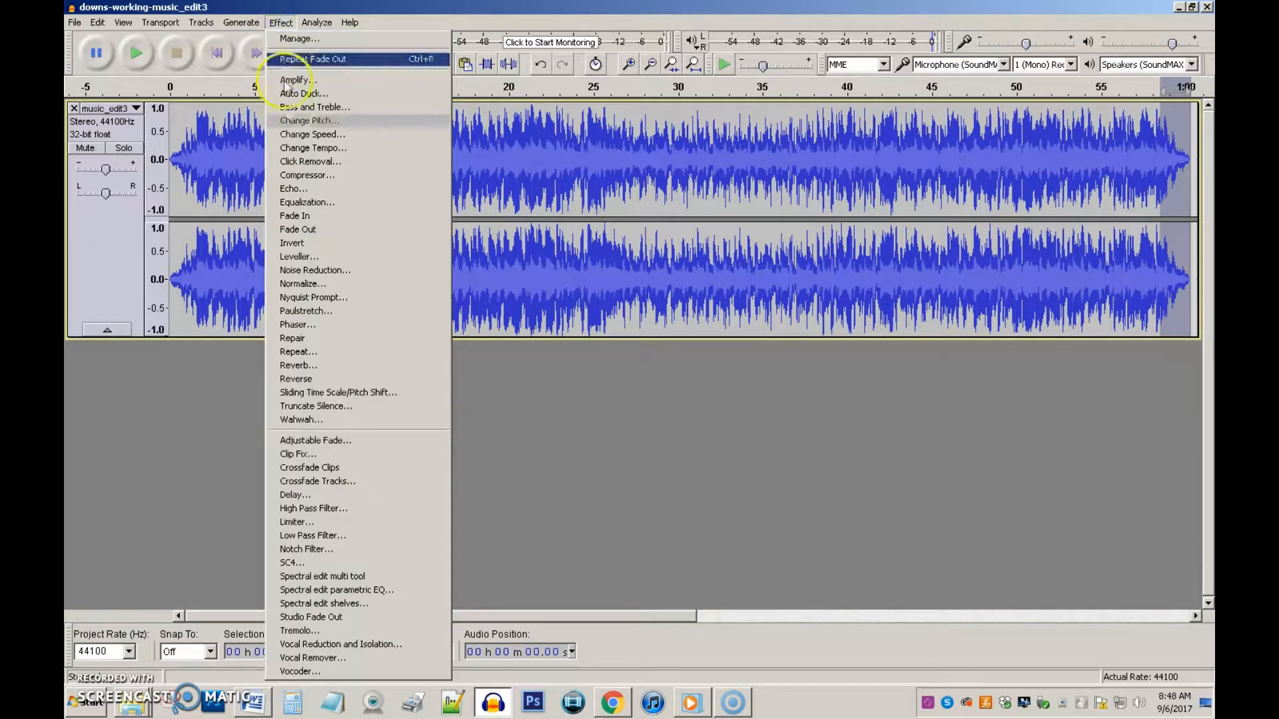
click(296, 283)
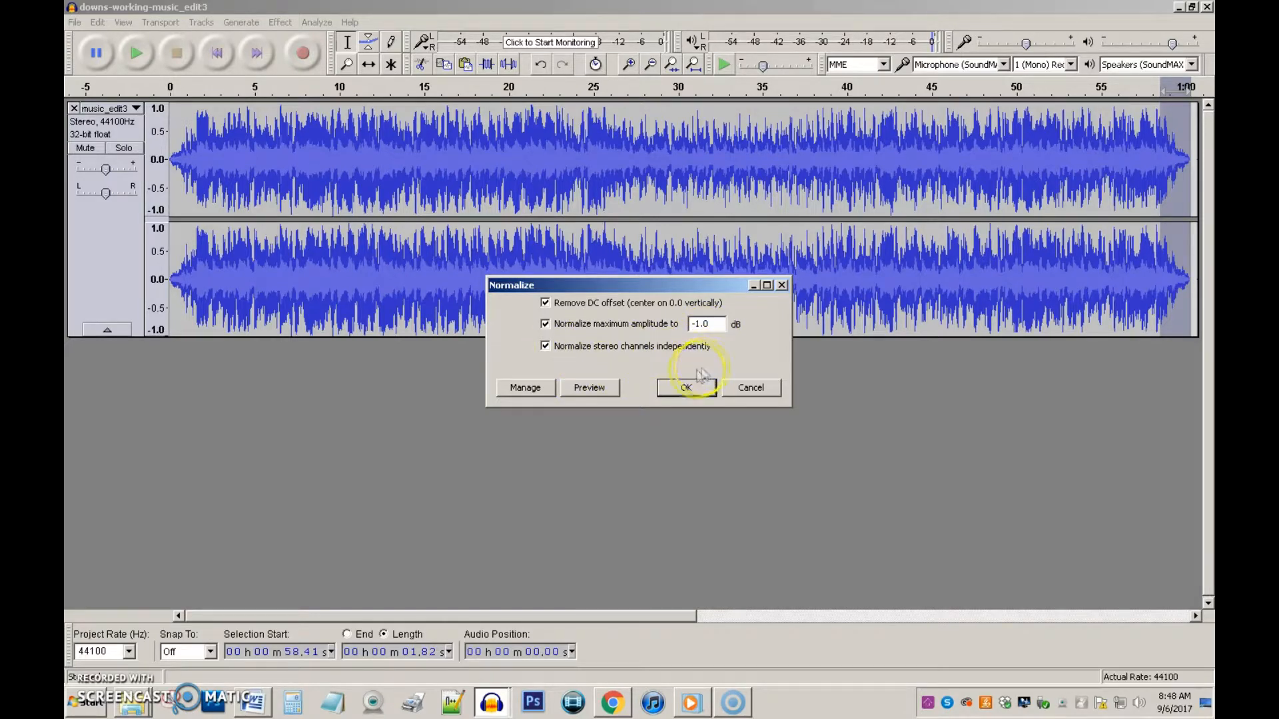
click(686, 389)
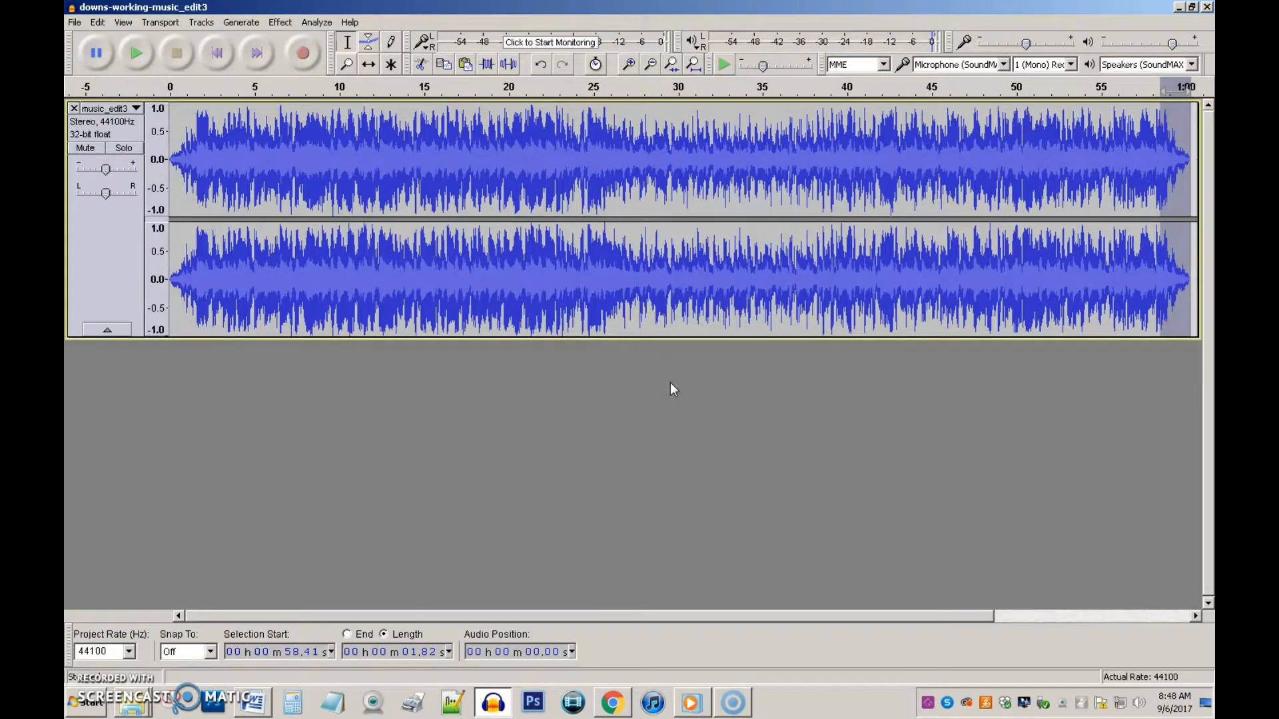
click(713, 136)
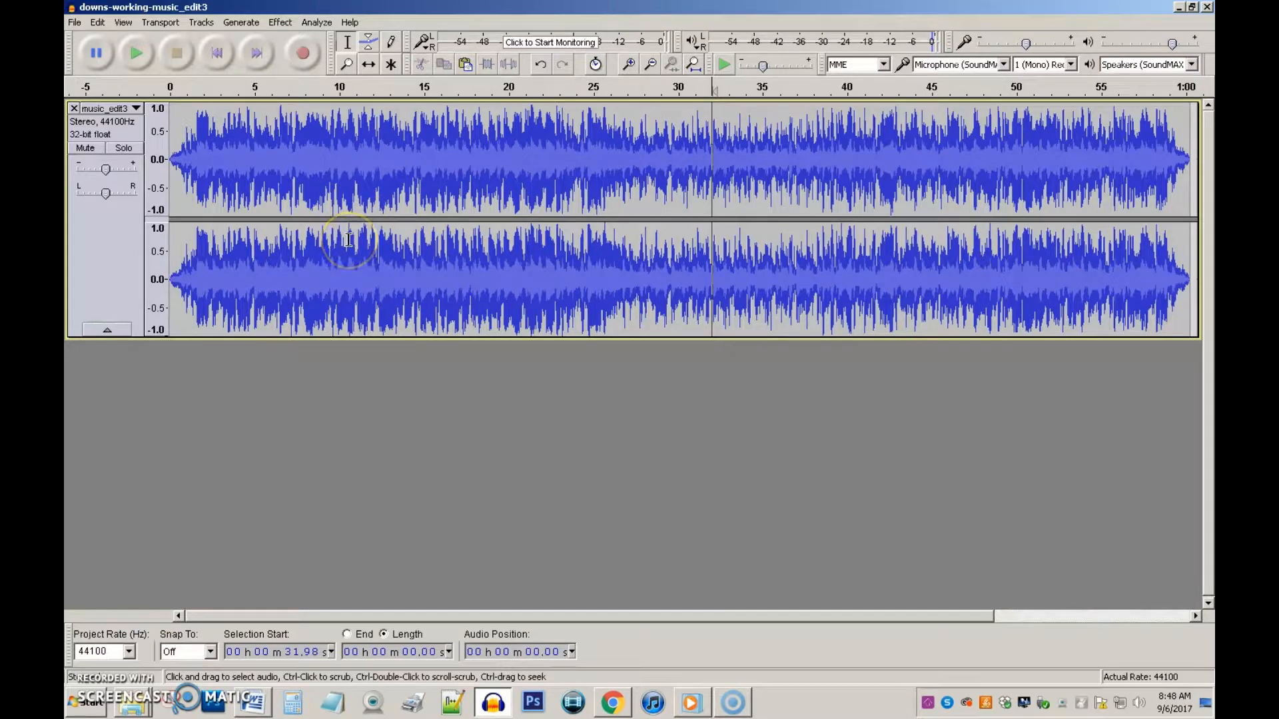
Start an audio export and choose the grading folder under 240/music-edit on the removable I: drive as the destination
click(75, 22)
click(116, 202)
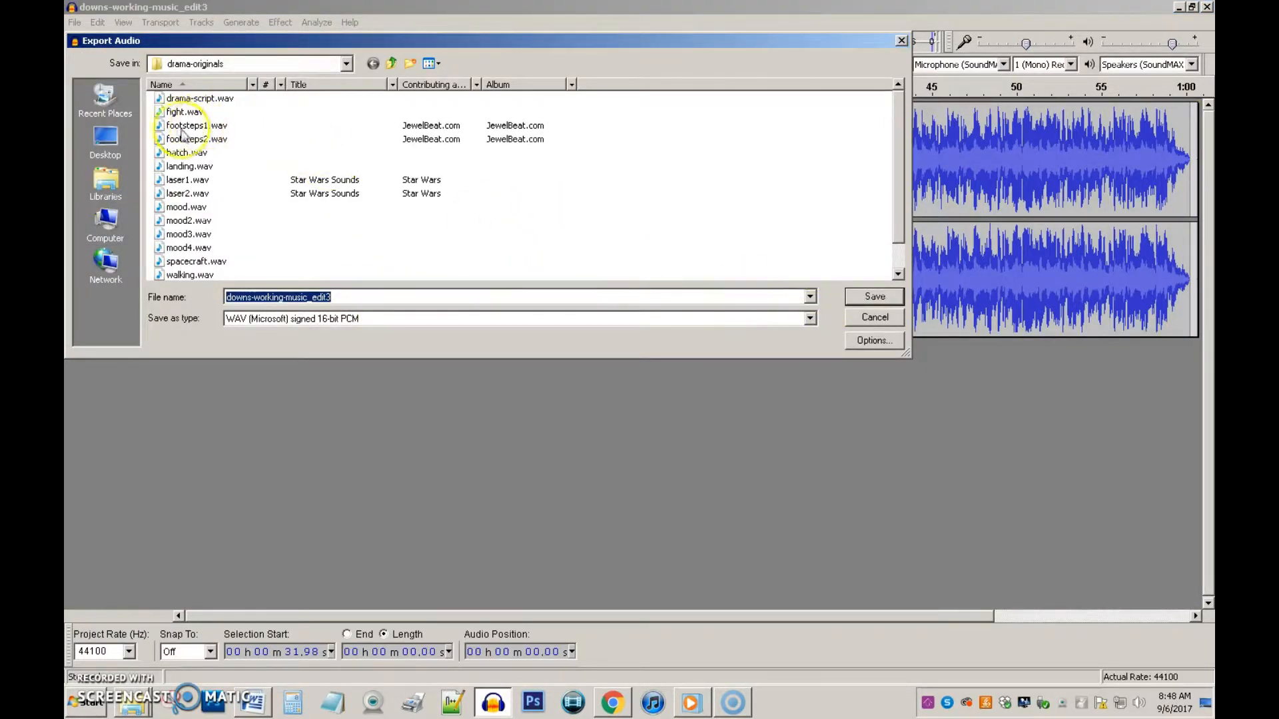
click(106, 220)
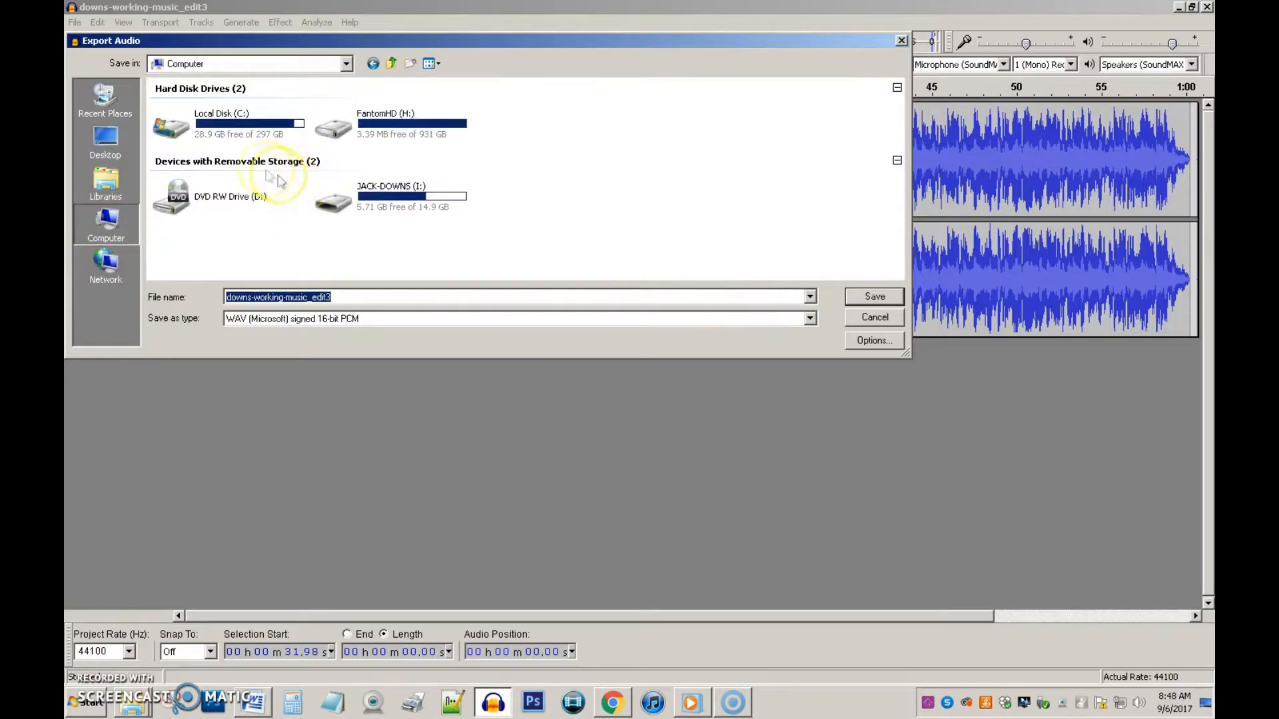
double_click(343, 200)
double_click(196, 100)
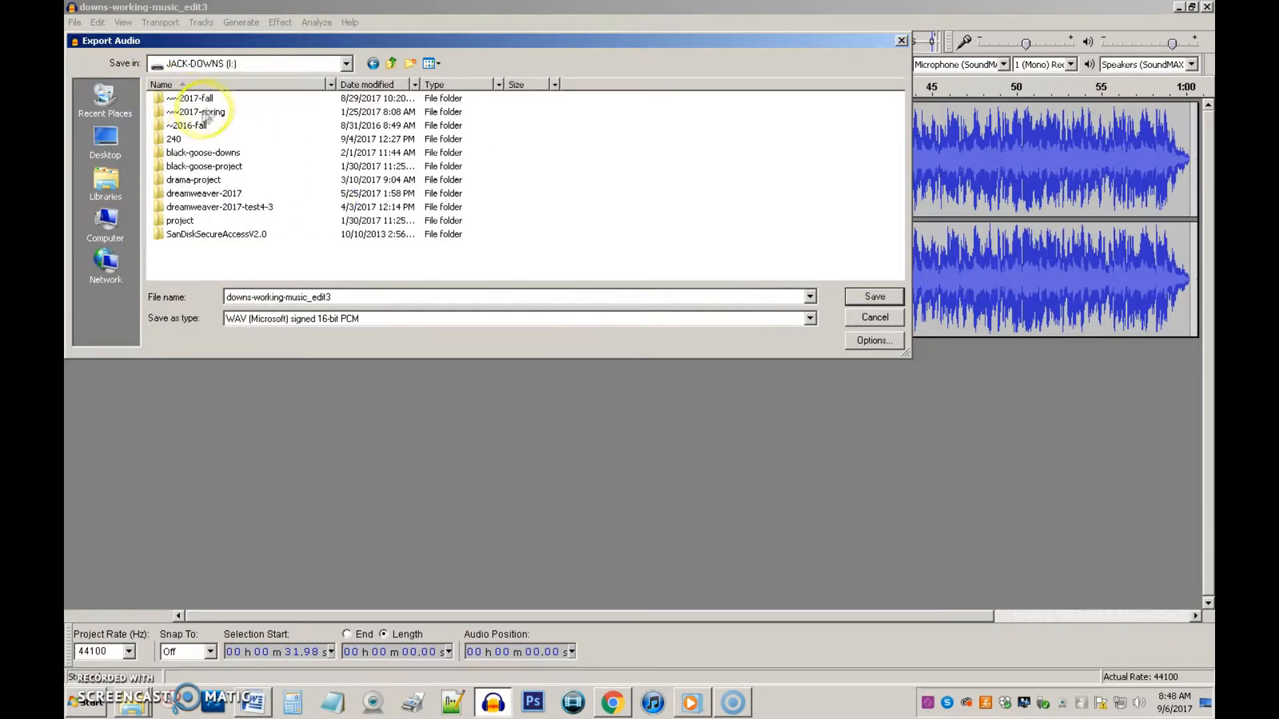
double_click(178, 99)
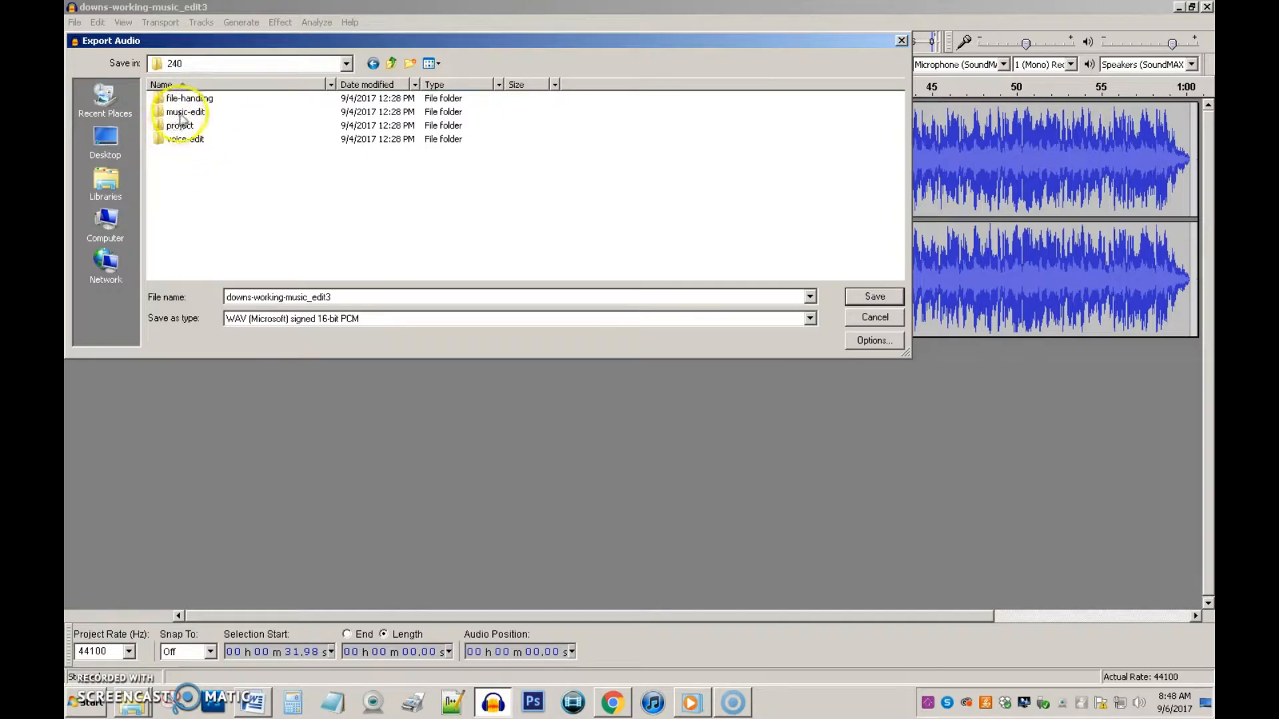
double_click(199, 114)
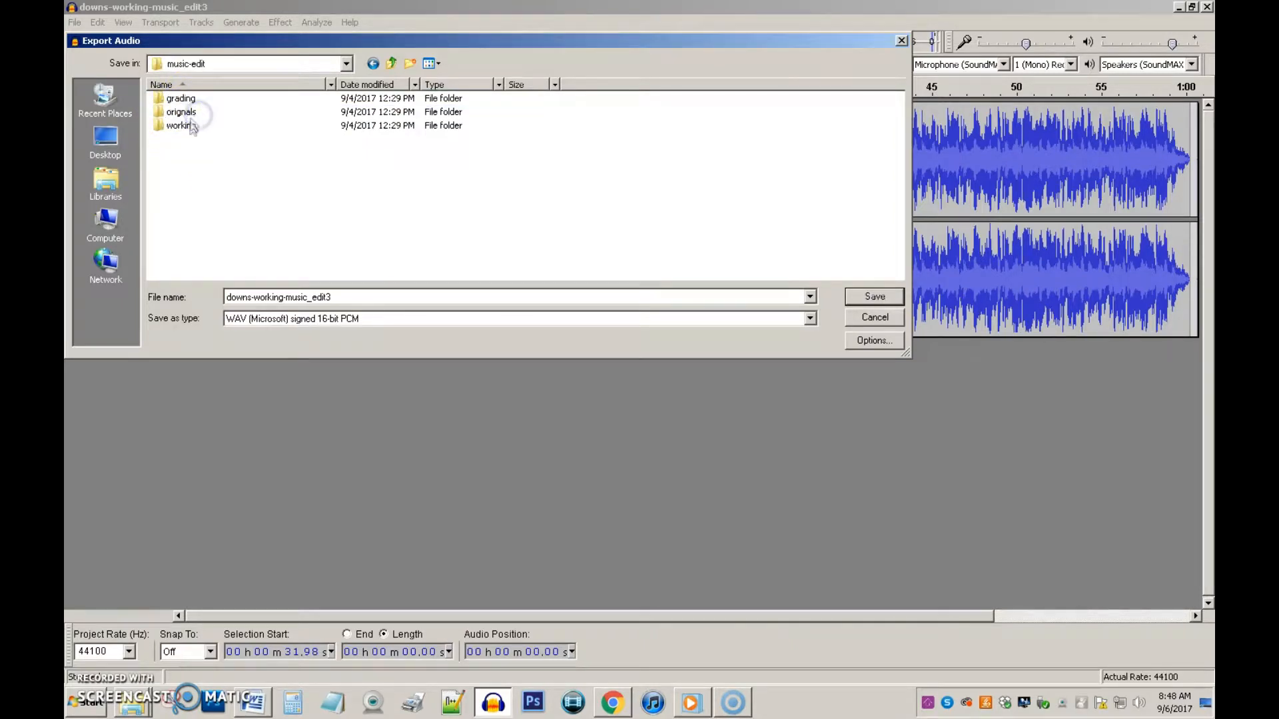
double_click(190, 100)
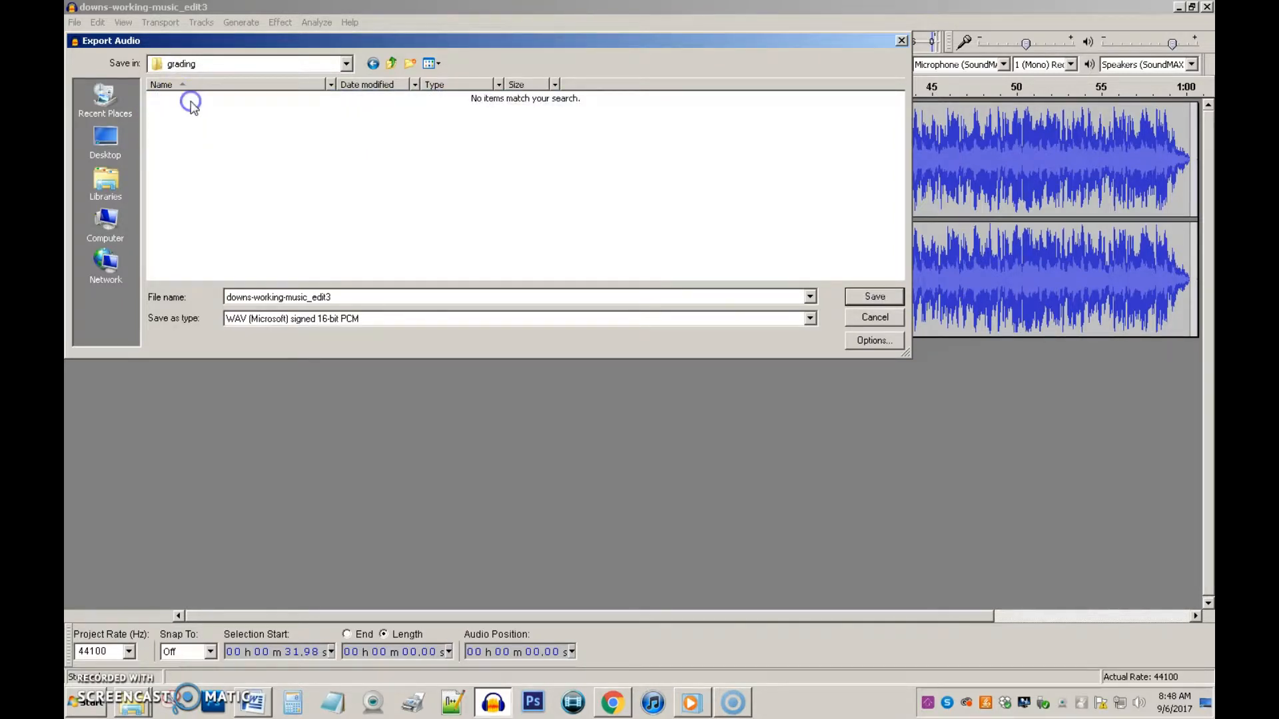
Shorten the export file name to the surname followed by "-music", removing "working-" and "_edit3"
double_click(260, 296)
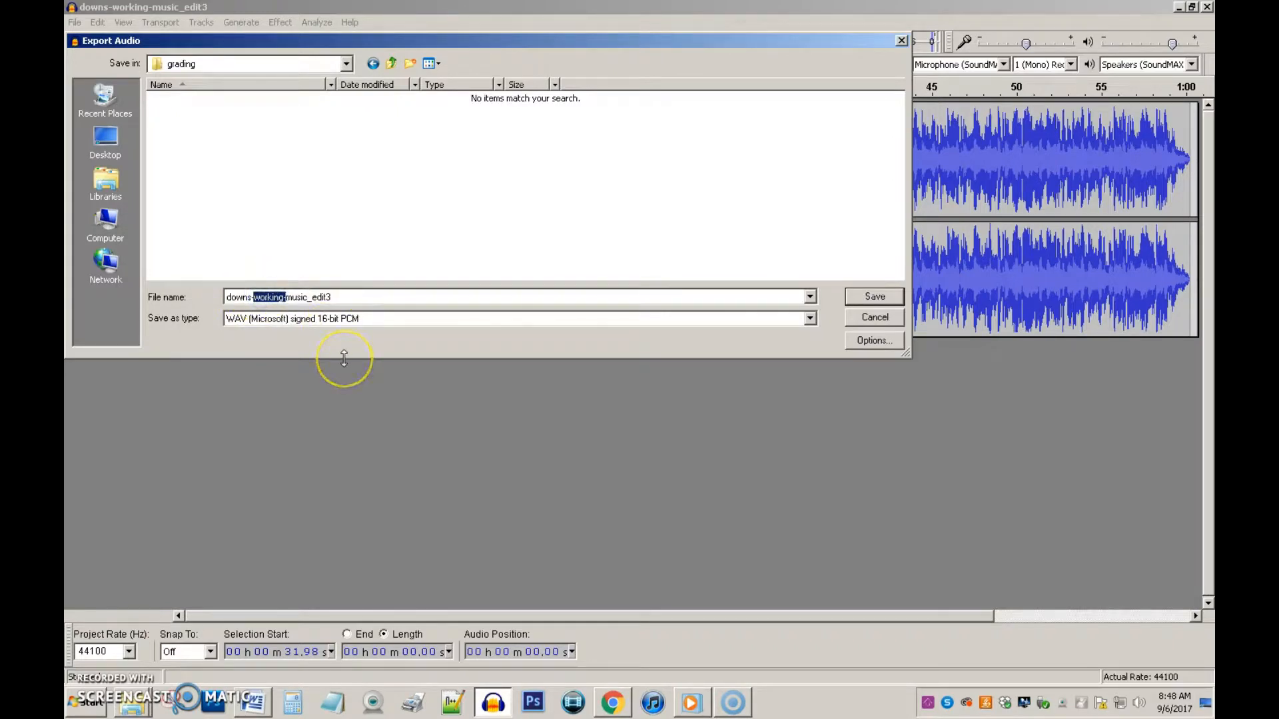
key(BackSpace)
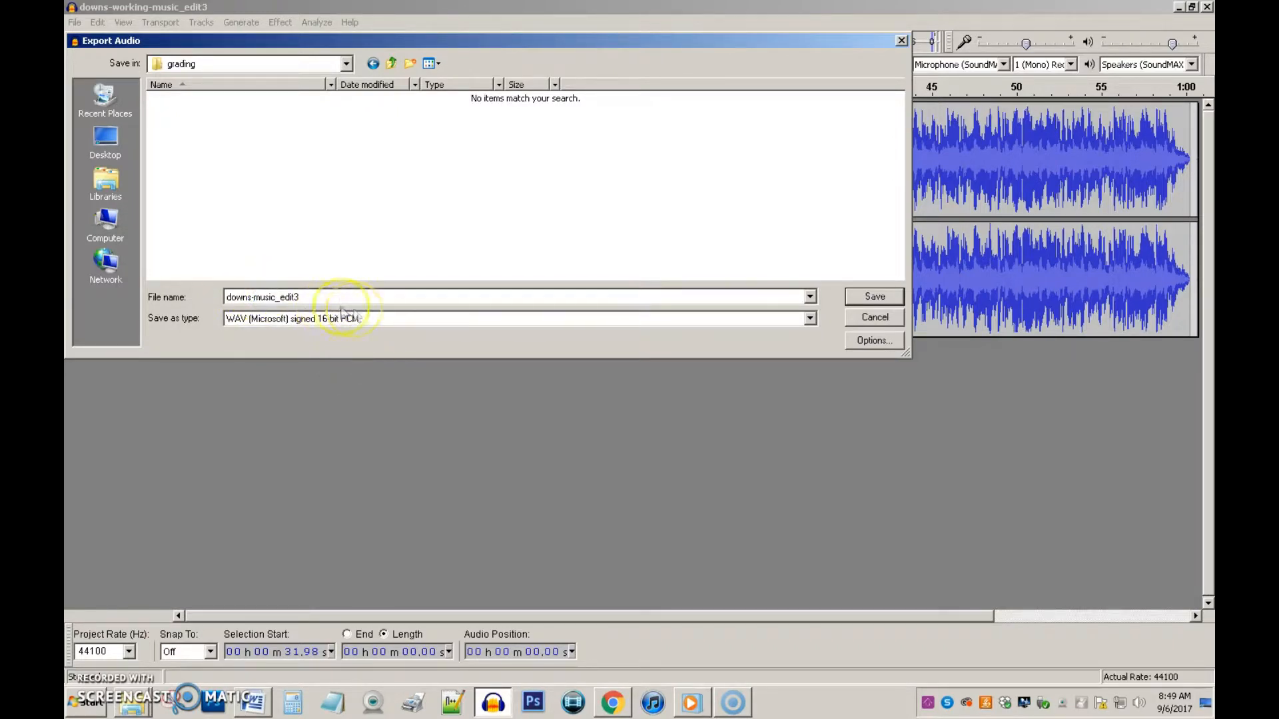
drag(310, 297, 280, 298)
key(BackSpace)
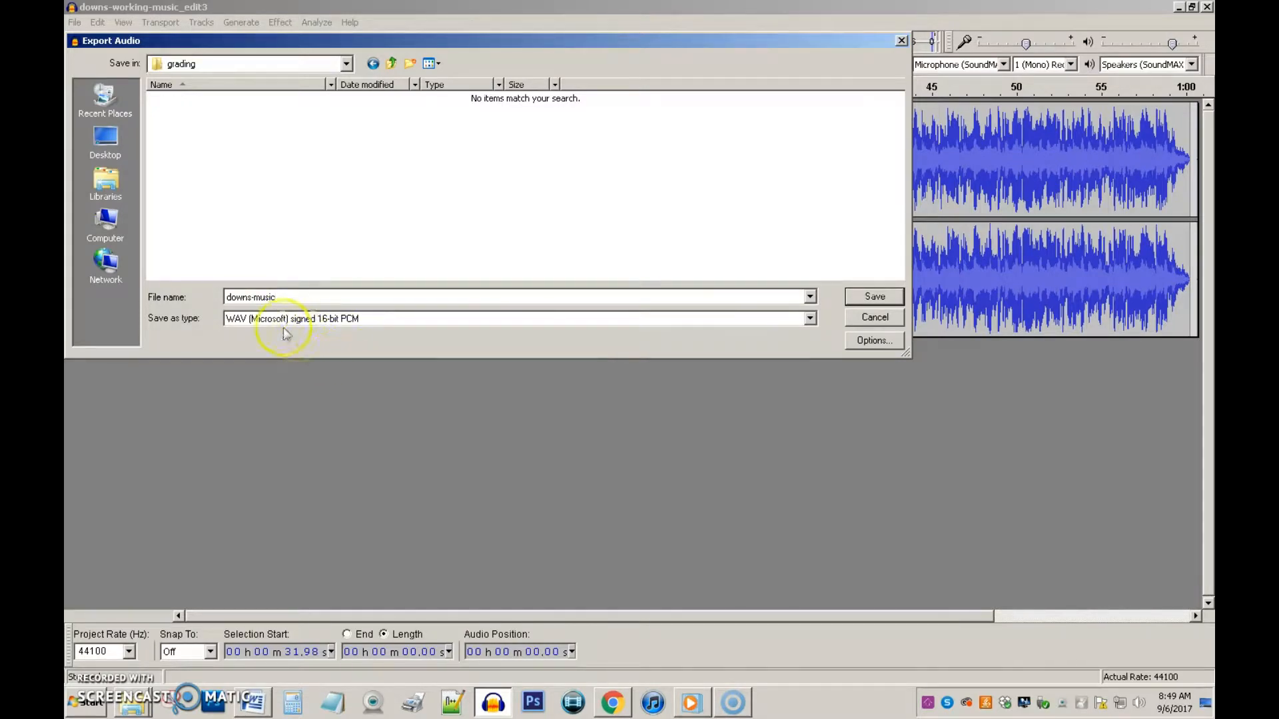
Set the export format to MP3 Files and export the audio, accepting the metadata with Track 7 as the title
click(808, 320)
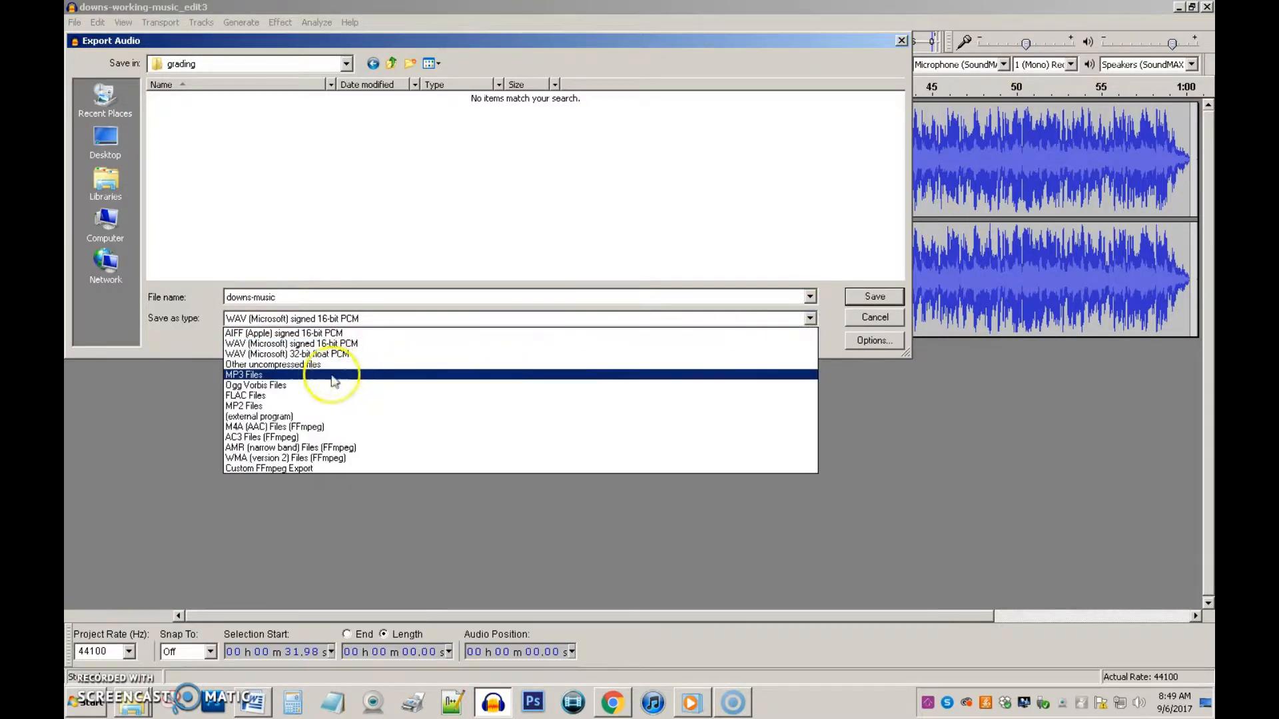
click(275, 375)
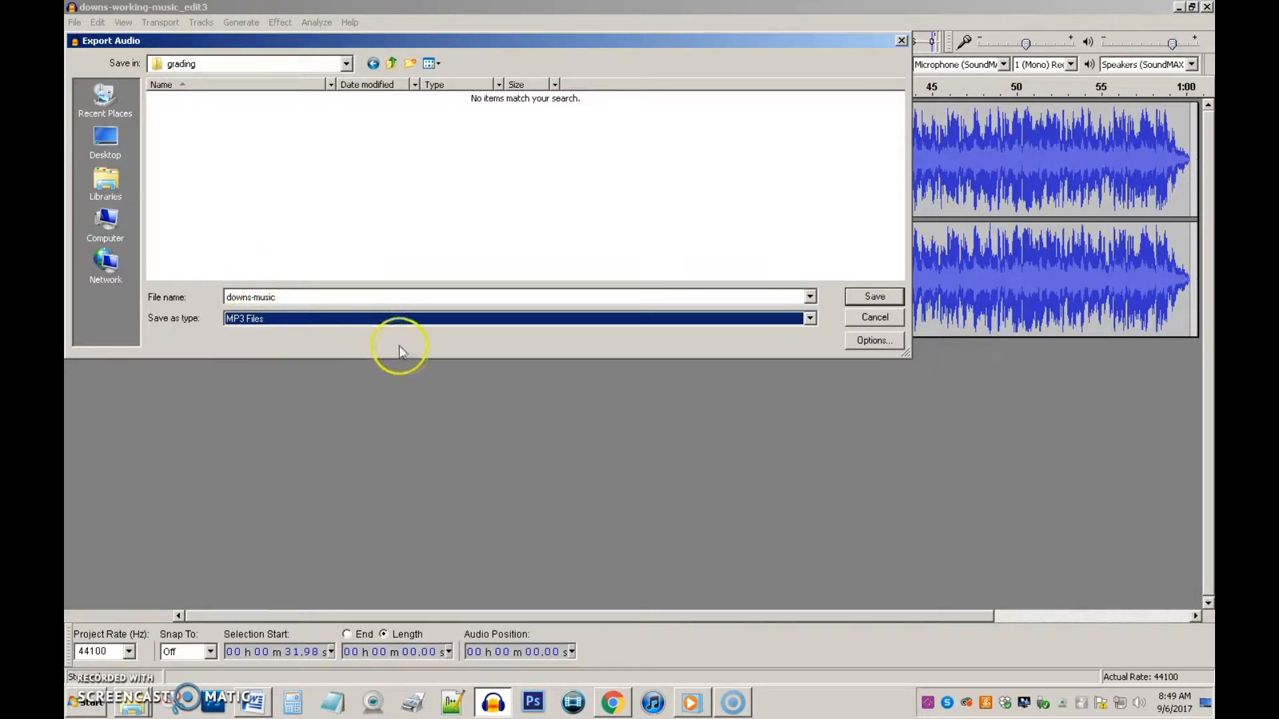
click(870, 295)
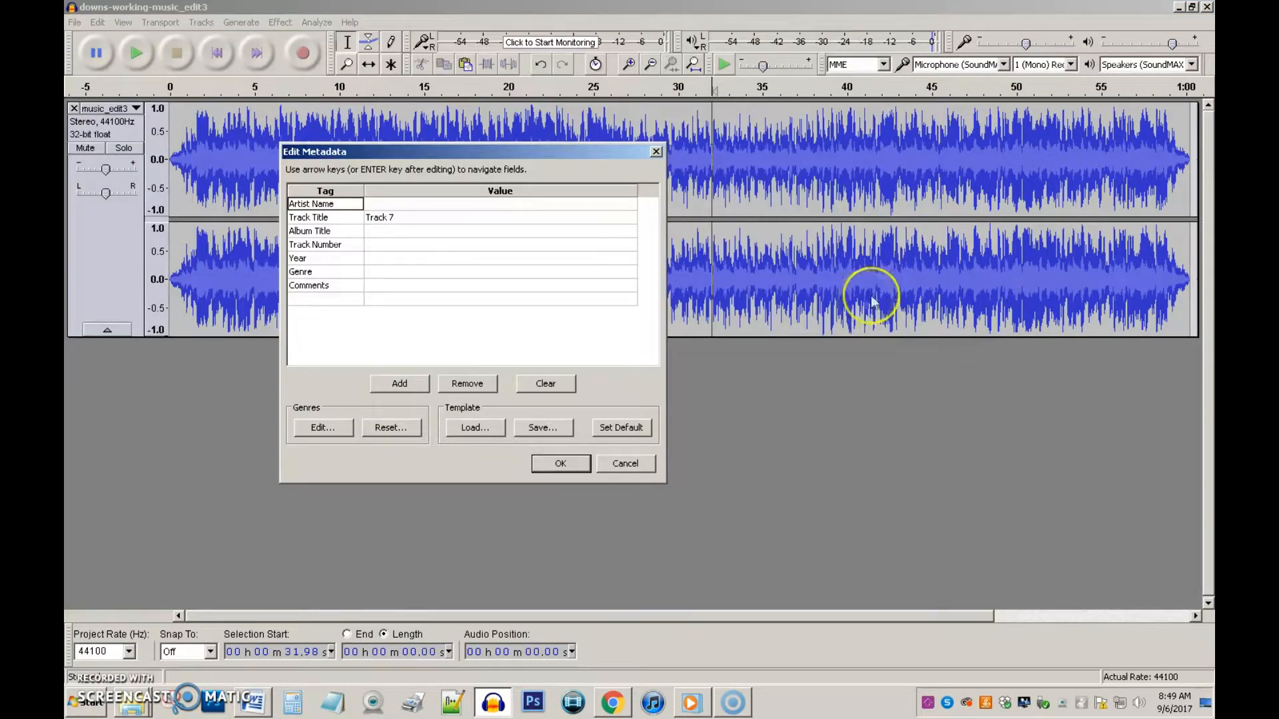
click(553, 465)
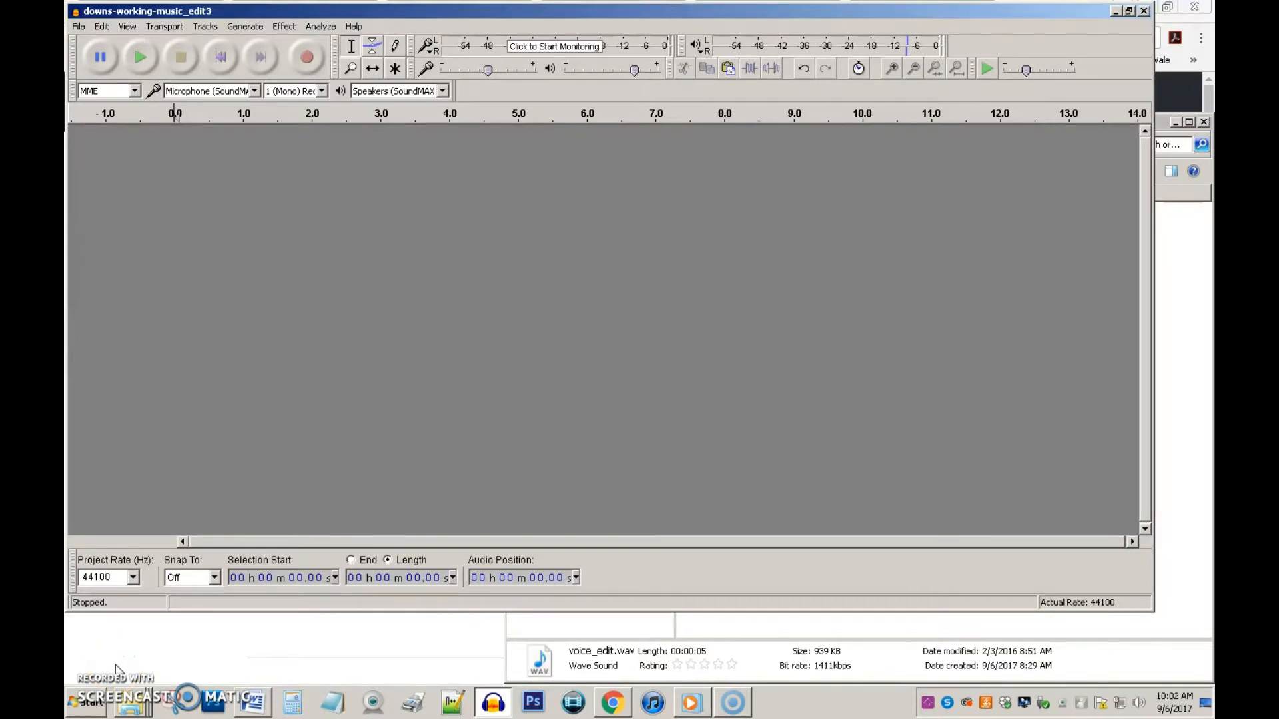
Import the original voice recording from the 240/voice-edit/orignals folder into the empty project, with the project window maximized
click(1129, 11)
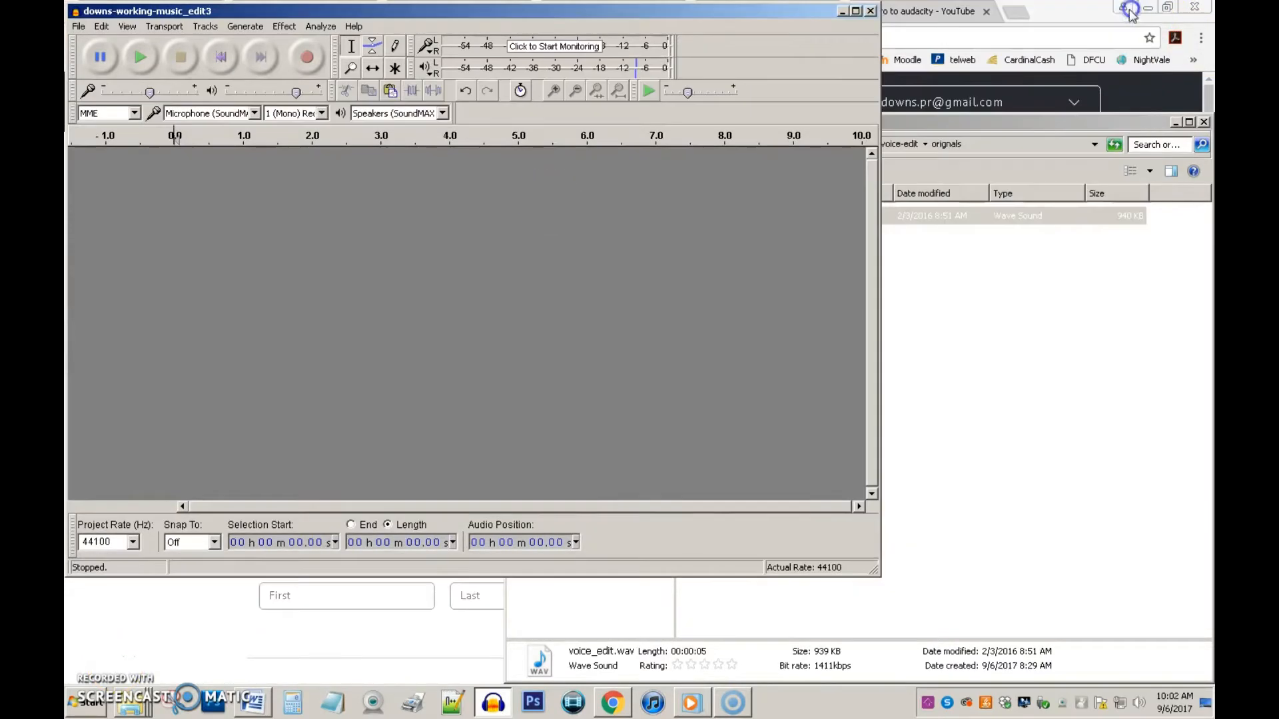
click(856, 11)
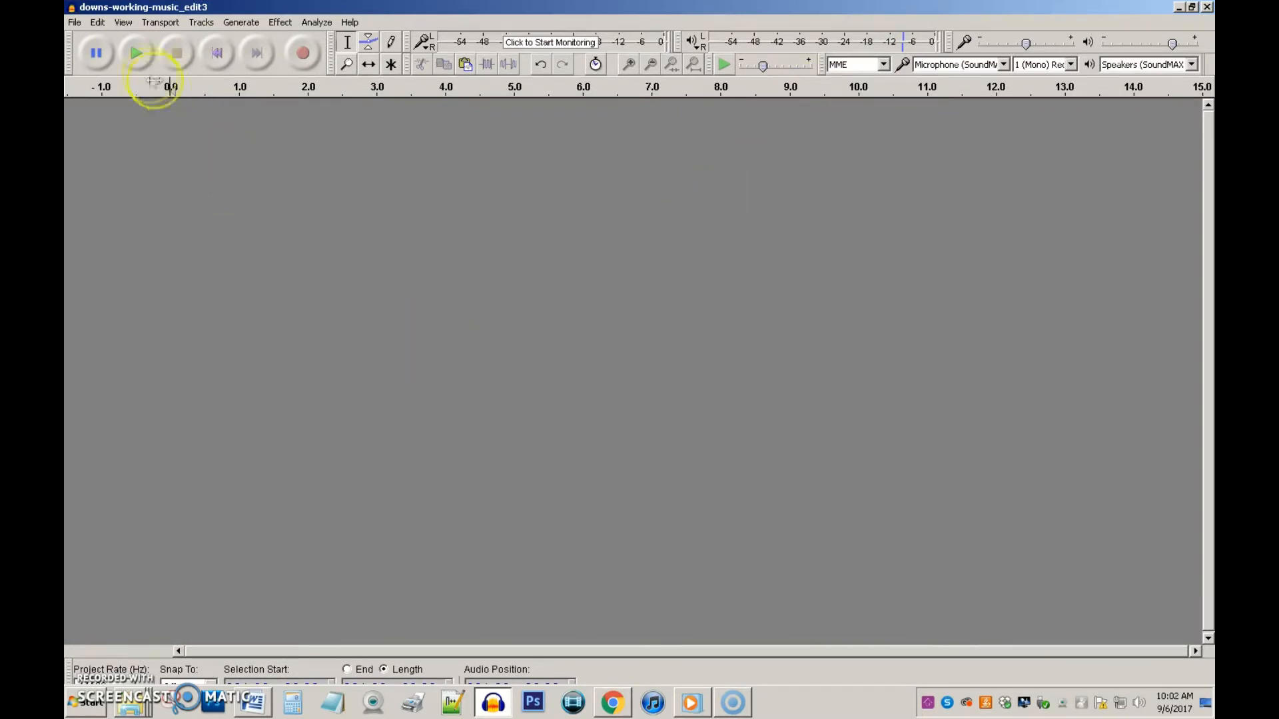
click(75, 22)
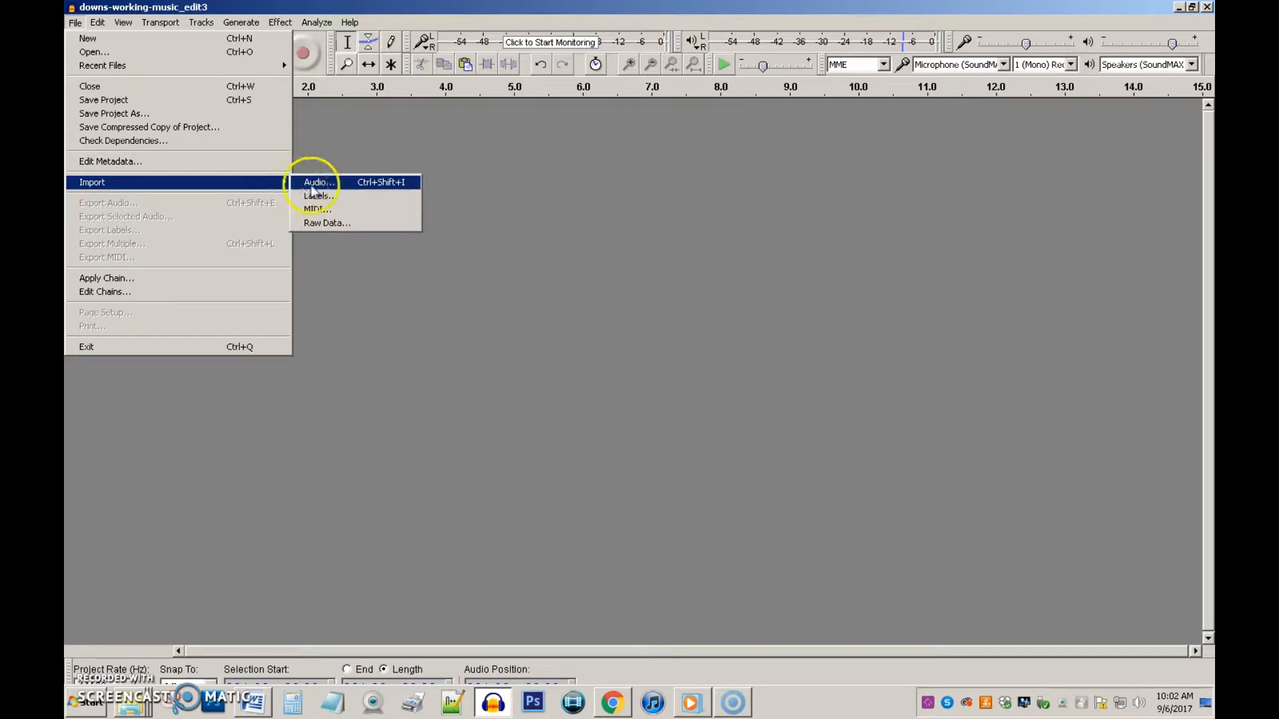
click(311, 187)
click(393, 64)
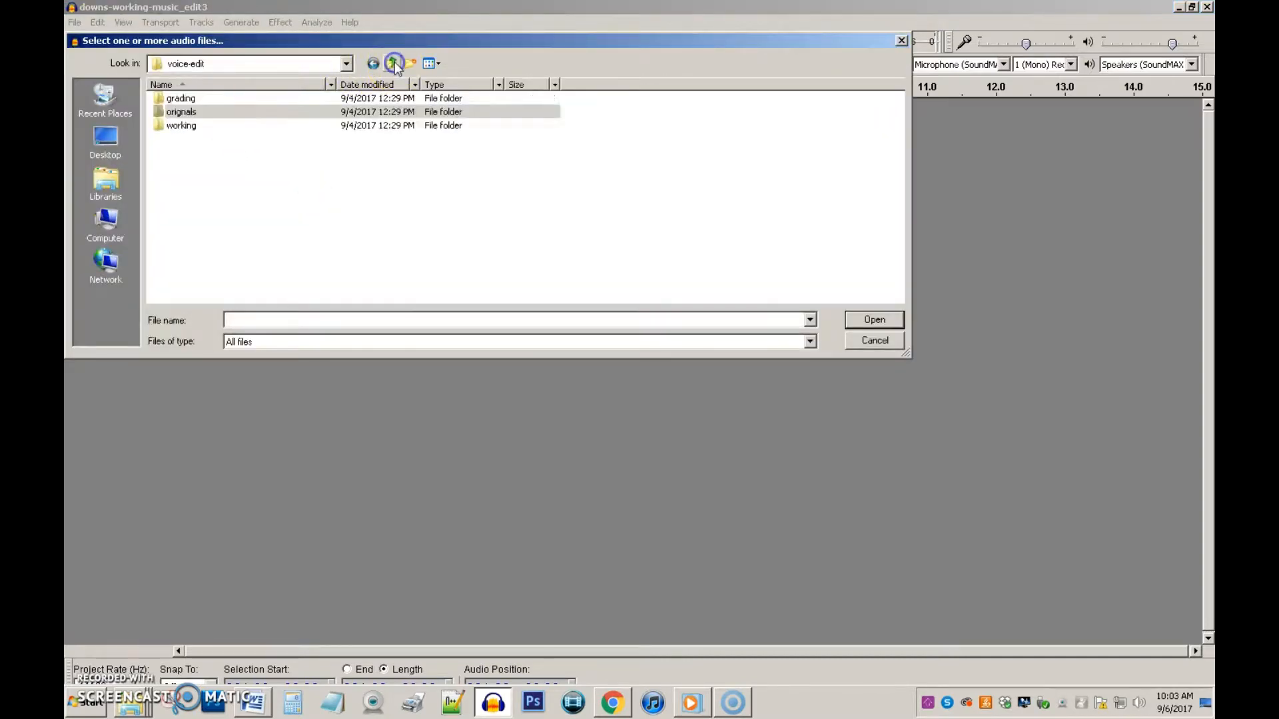
click(393, 64)
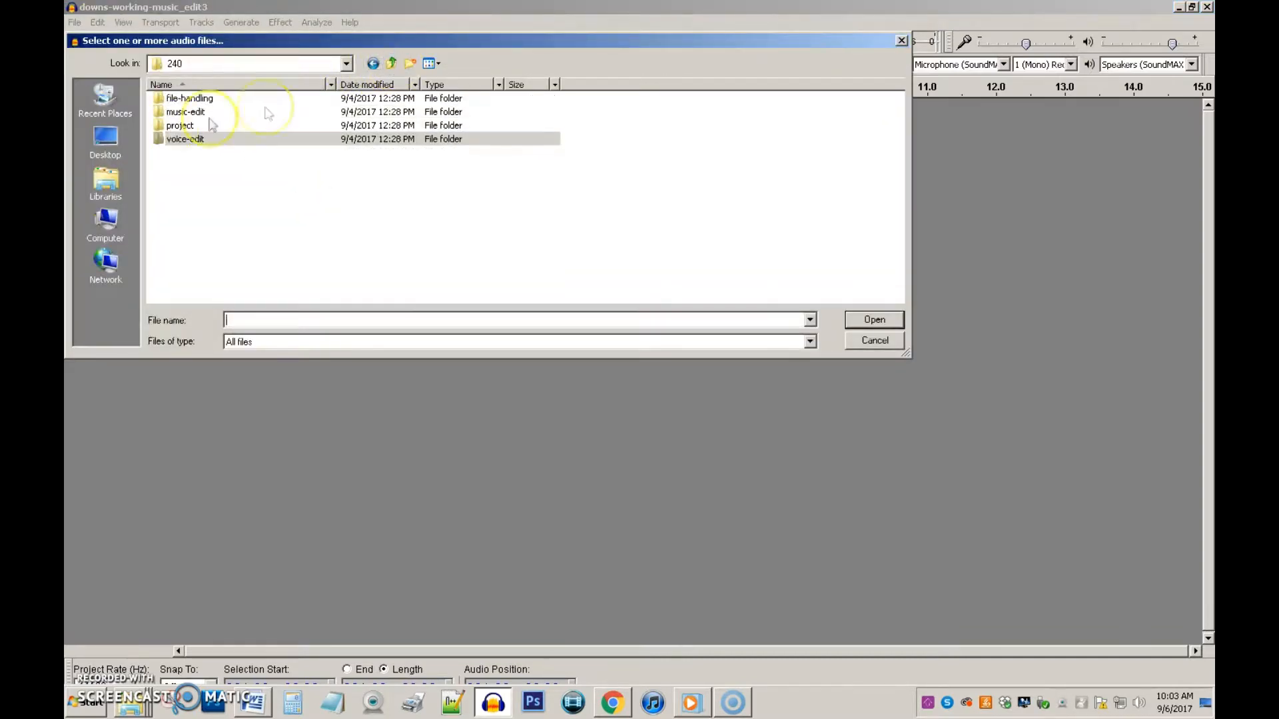
double_click(181, 139)
double_click(188, 113)
double_click(186, 99)
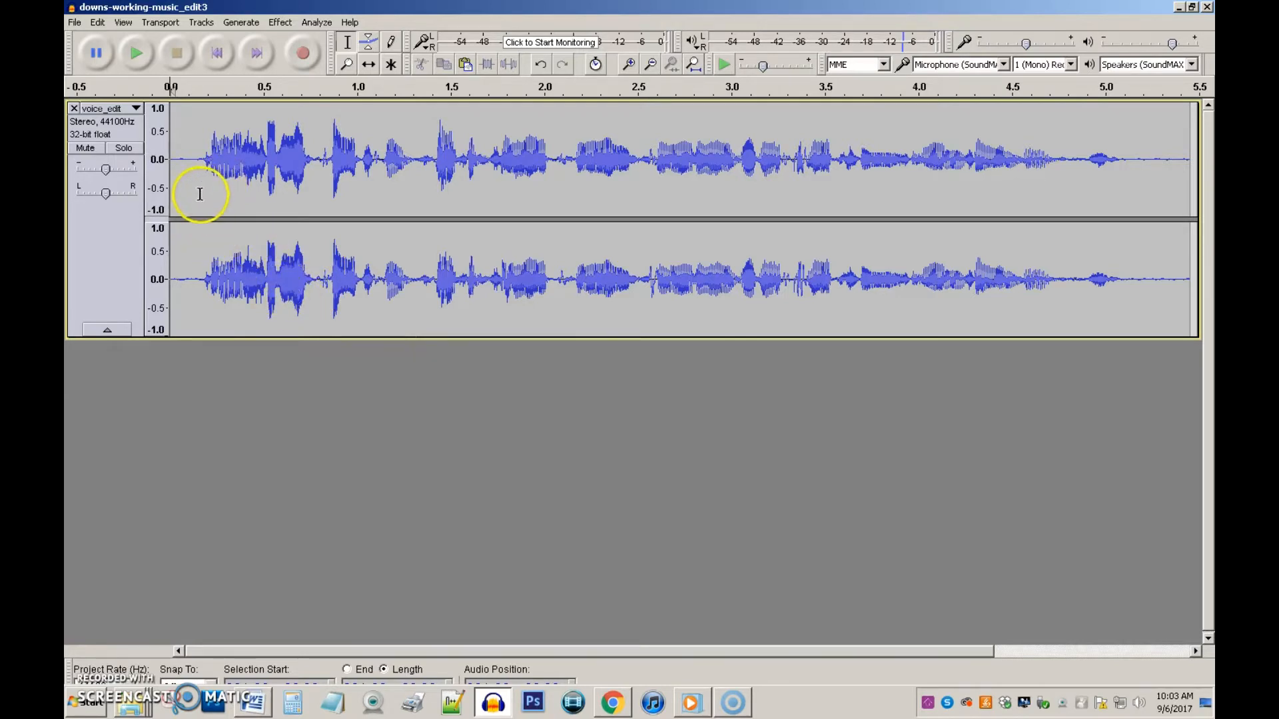
Trim the silence from the voice track by deleting about 0.17 s at the start and everything after about 4.95 s
drag(200, 179, 188, 179)
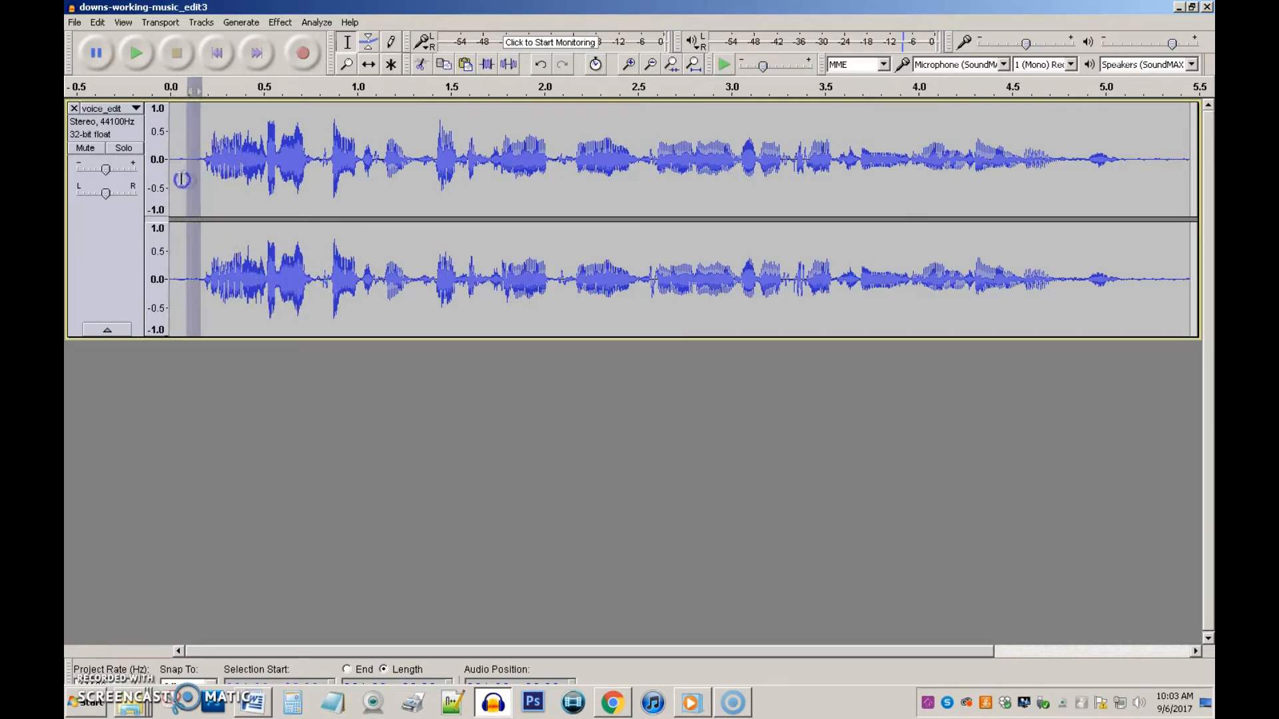
key(Delete)
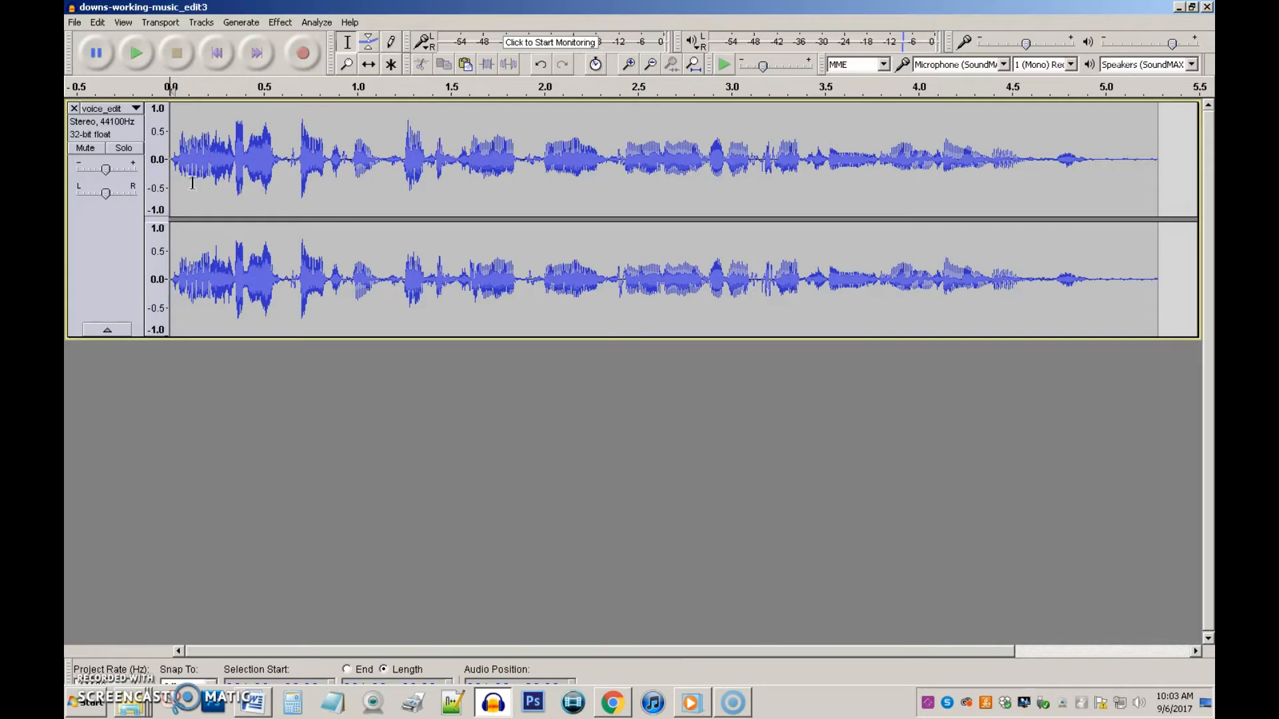
drag(1098, 160, 1163, 171)
key(Delete)
click(1104, 193)
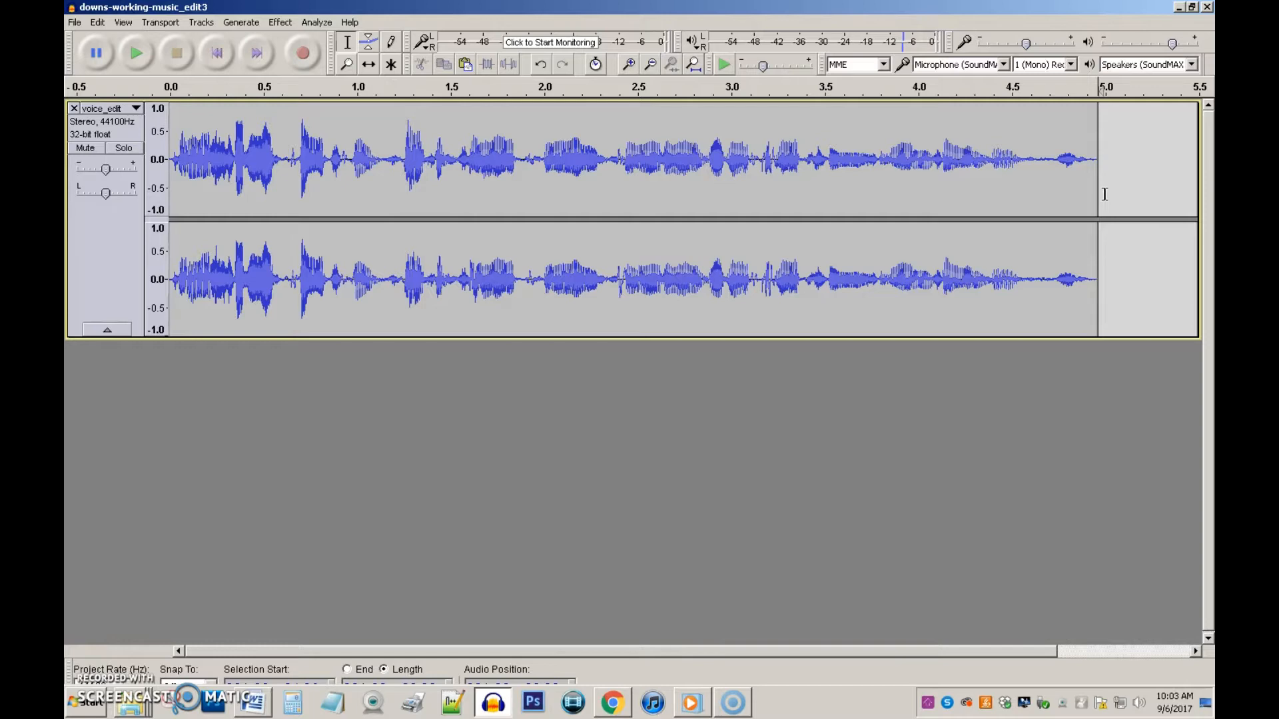
Start saving the project under a new name and choose the working folder under 240/voice-edit as the destination
click(75, 22)
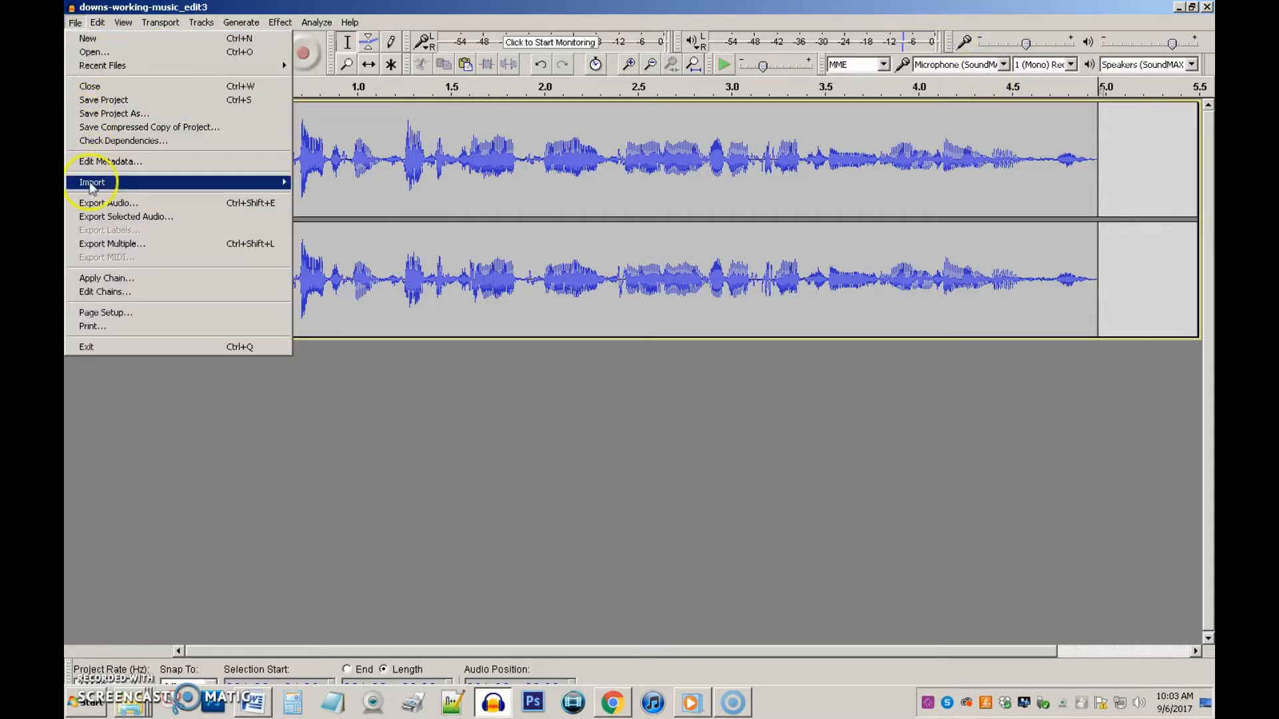
click(106, 113)
click(640, 393)
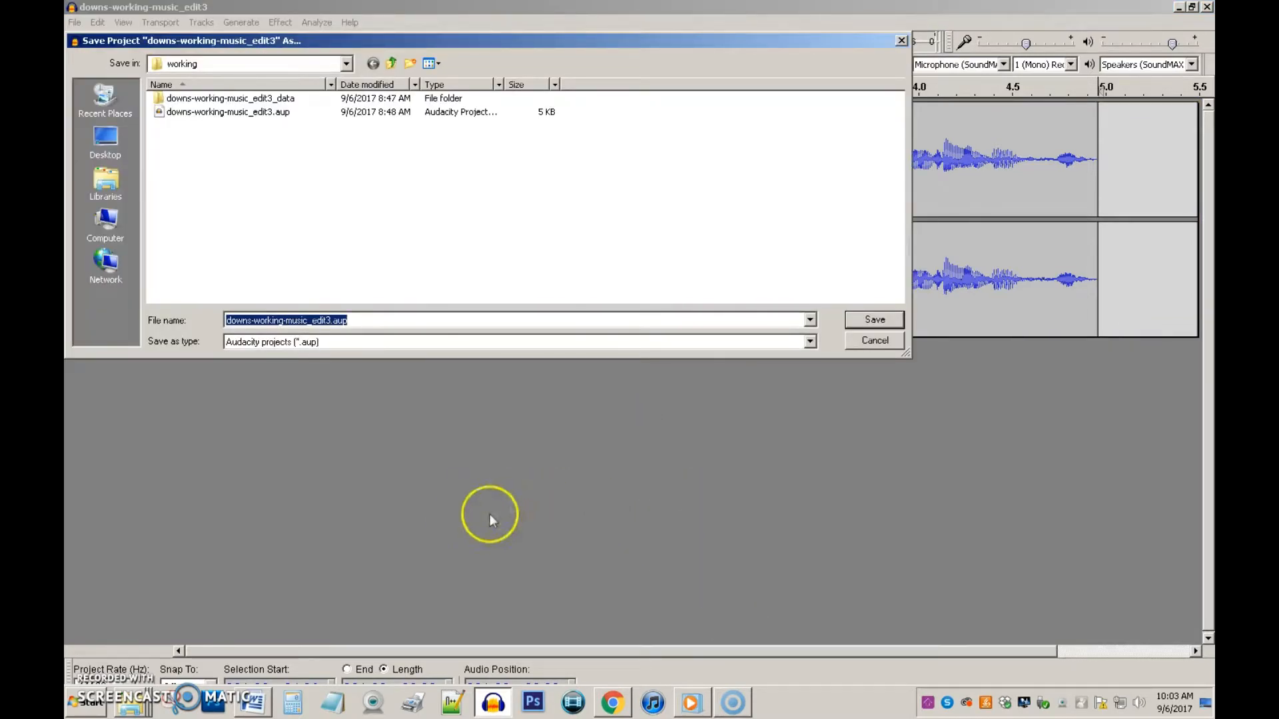
click(392, 63)
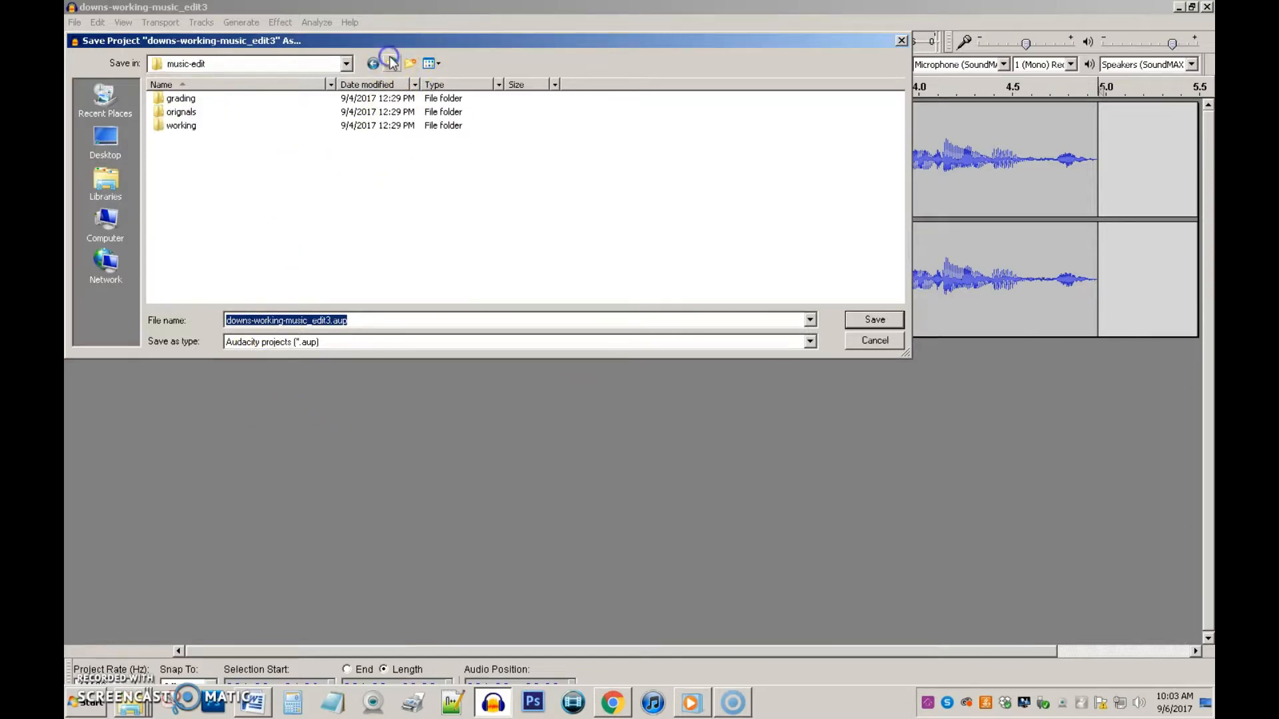
click(391, 65)
double_click(186, 139)
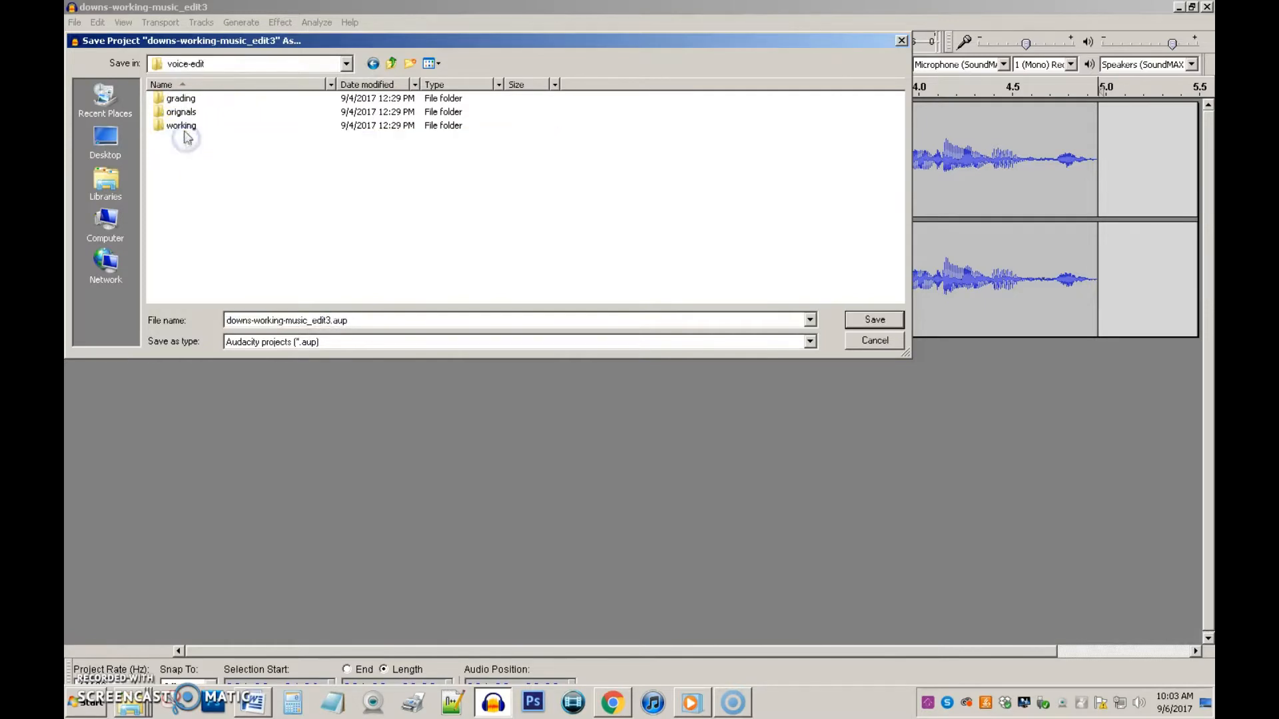
double_click(175, 126)
Replace "music" with "voice" in the project file name, keeping the rest of the name, and save the project
click(279, 324)
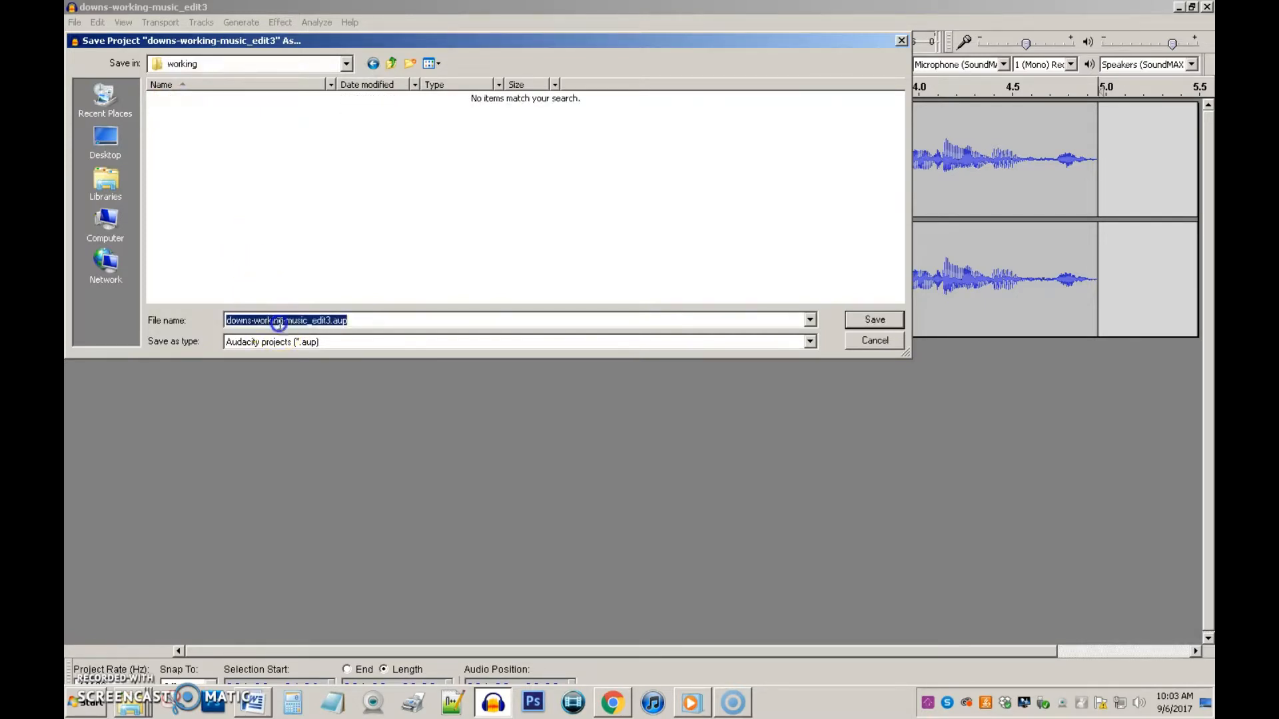
click(292, 320)
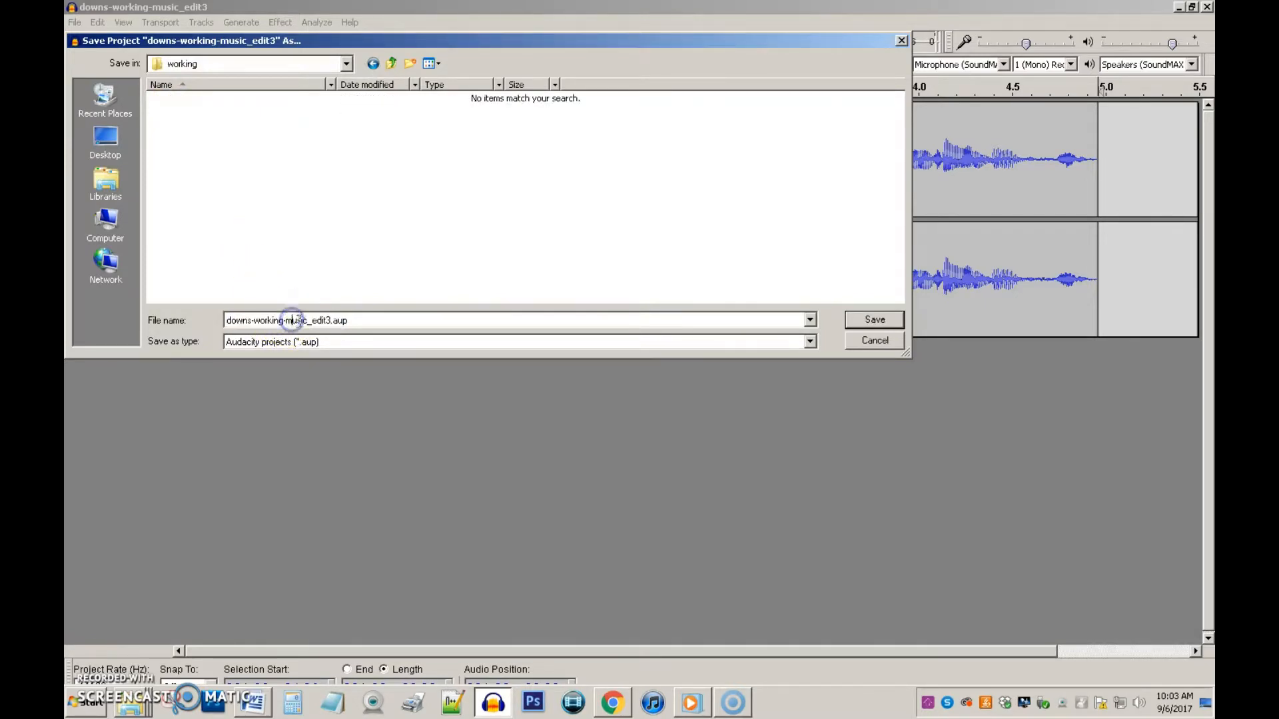
text(voice)
key(Delete)
key(Delete)
key(Delete)
key(Delete)
key(Delete)
click(894, 318)
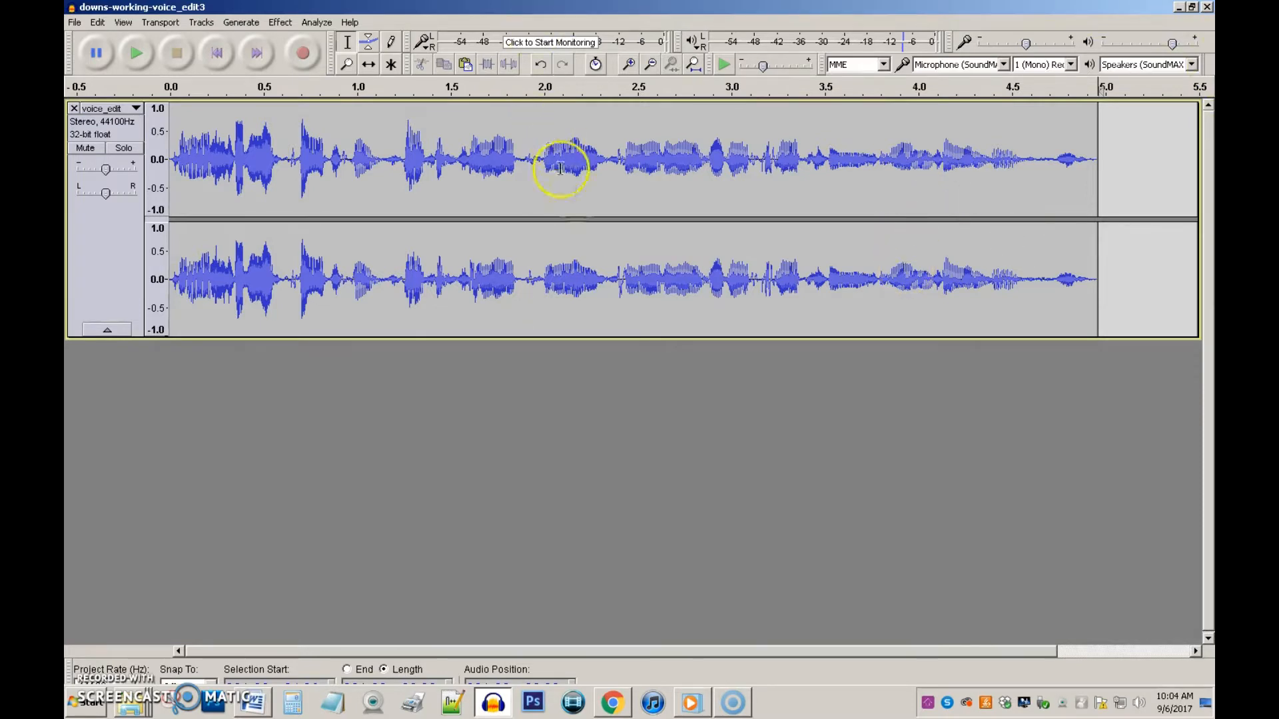
Enlarge the voice track from about 2.0 s to its end and listen for the boundaries of the phrase starting at about 2.37 s
drag(541, 156, 1097, 174)
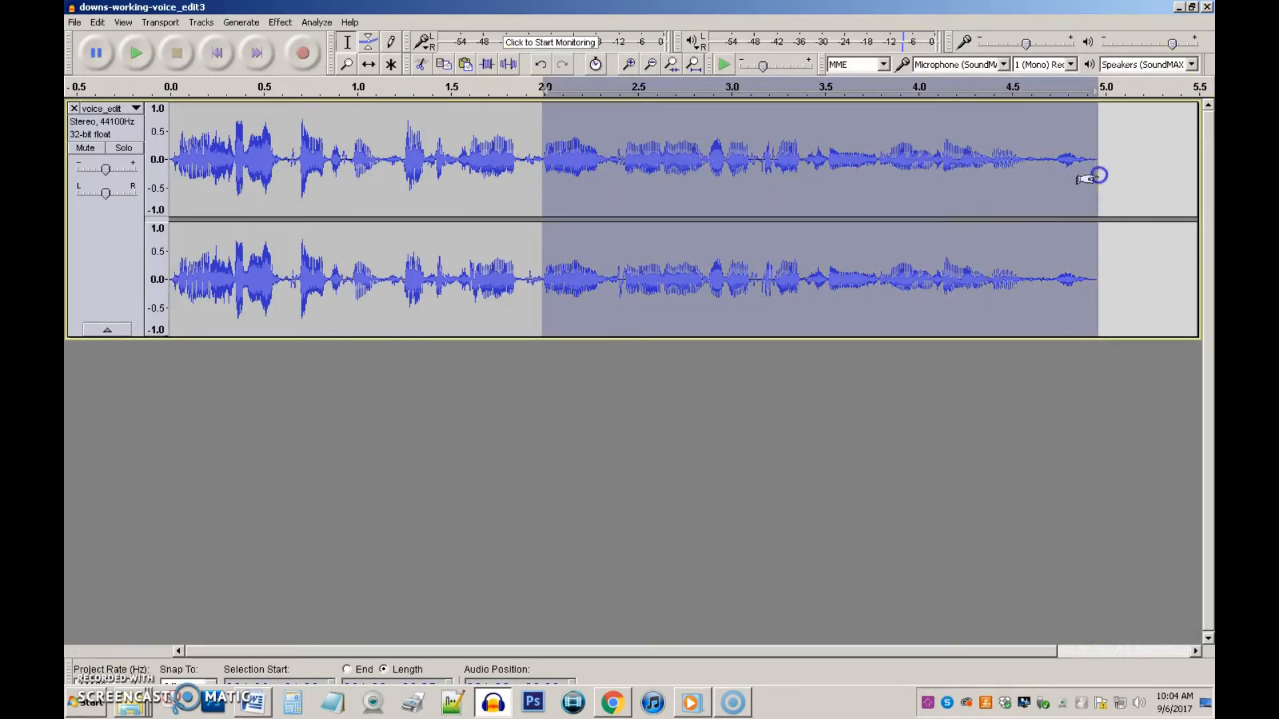
click(671, 64)
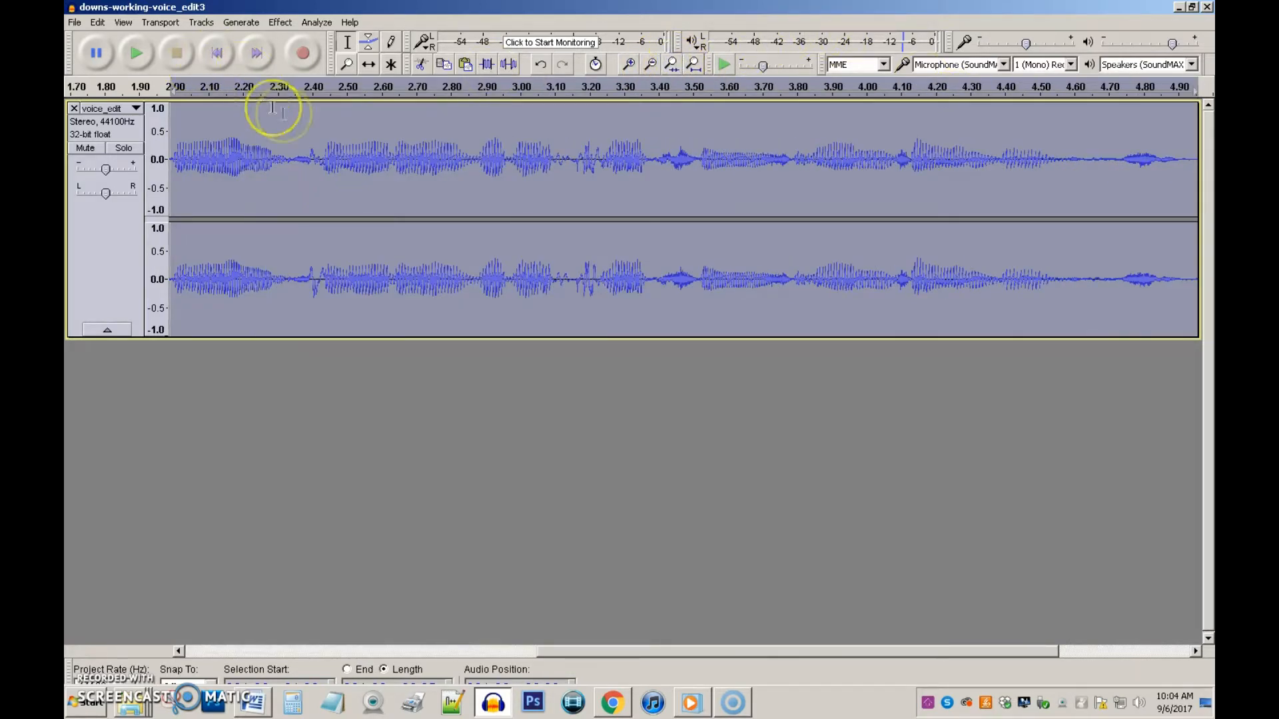
click(130, 55)
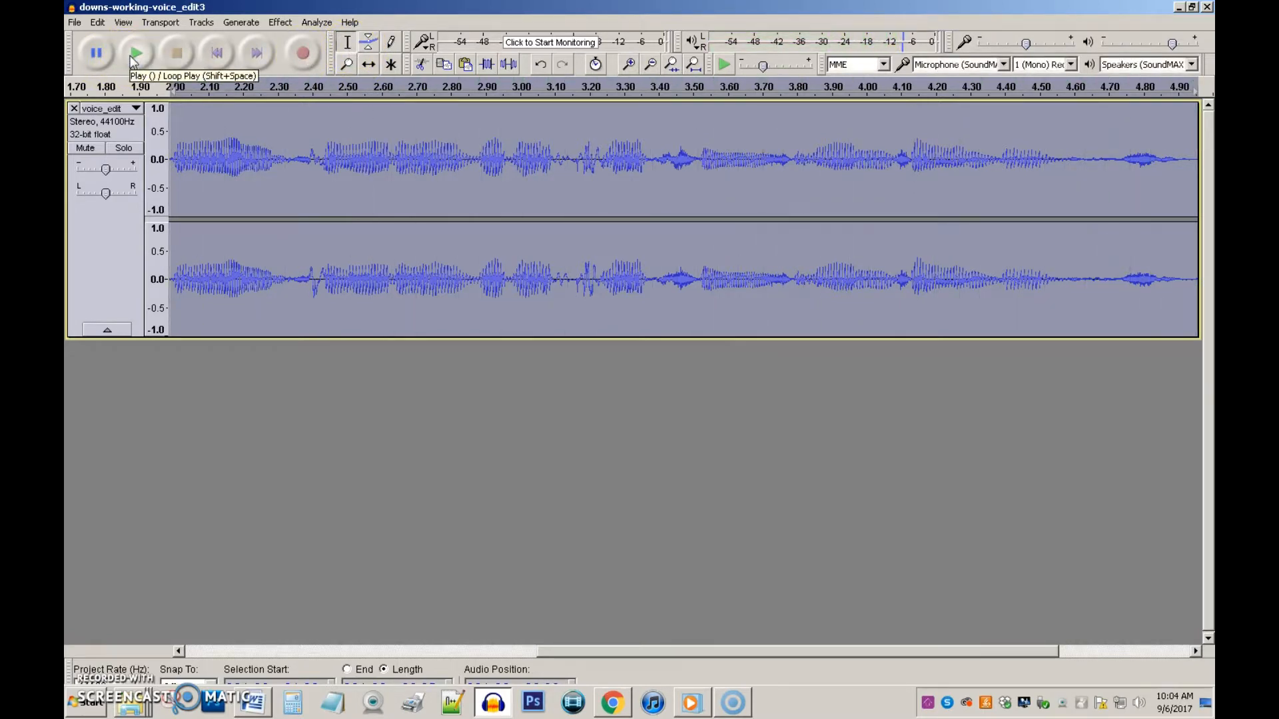
click(302, 160)
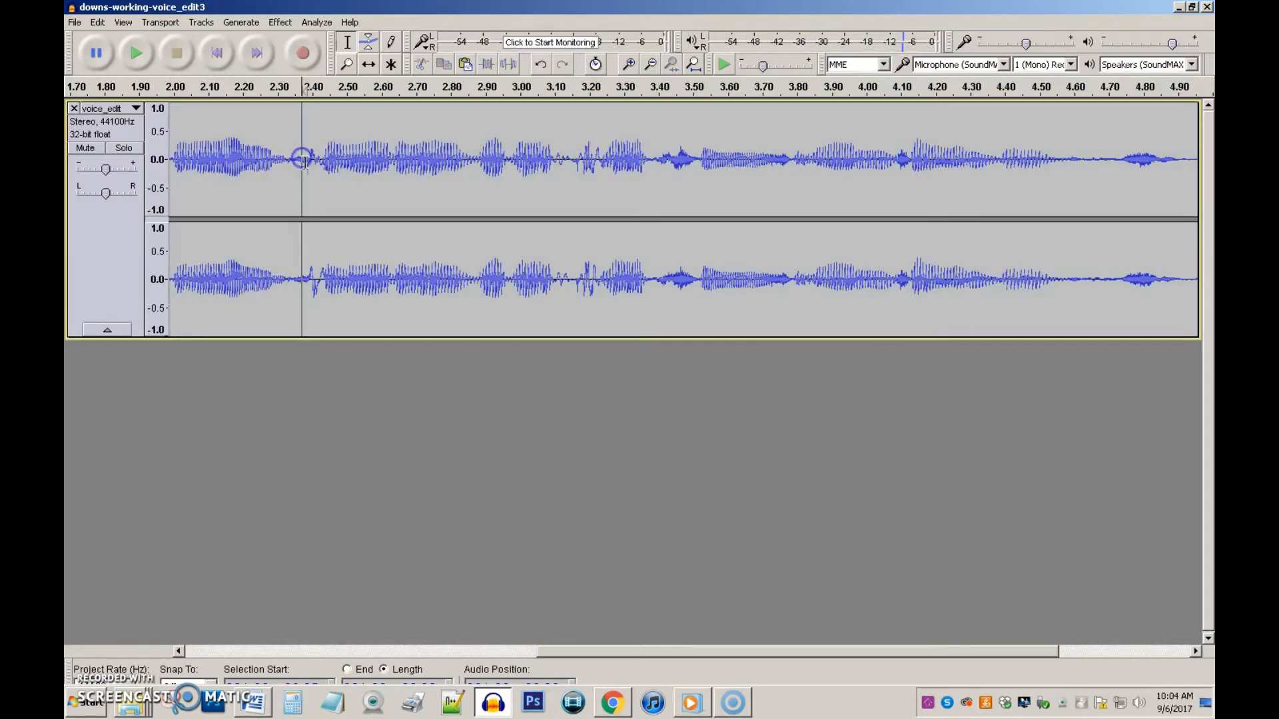
click(141, 53)
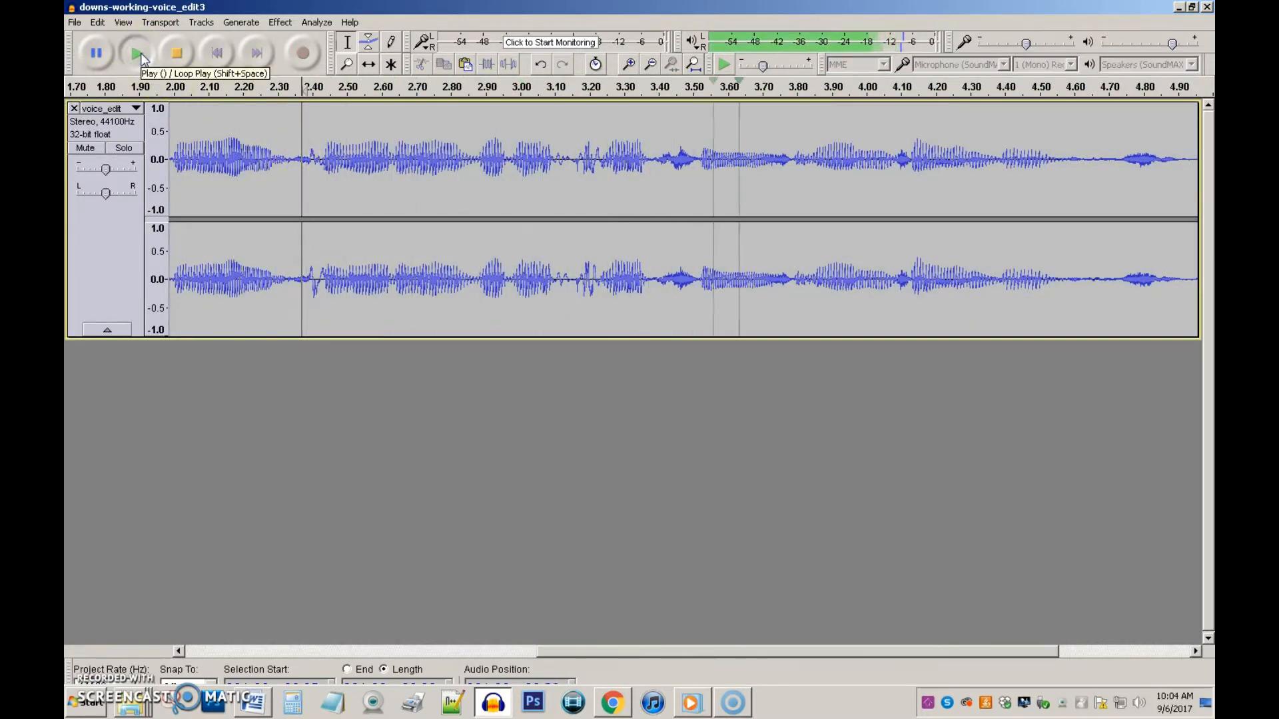
click(796, 160)
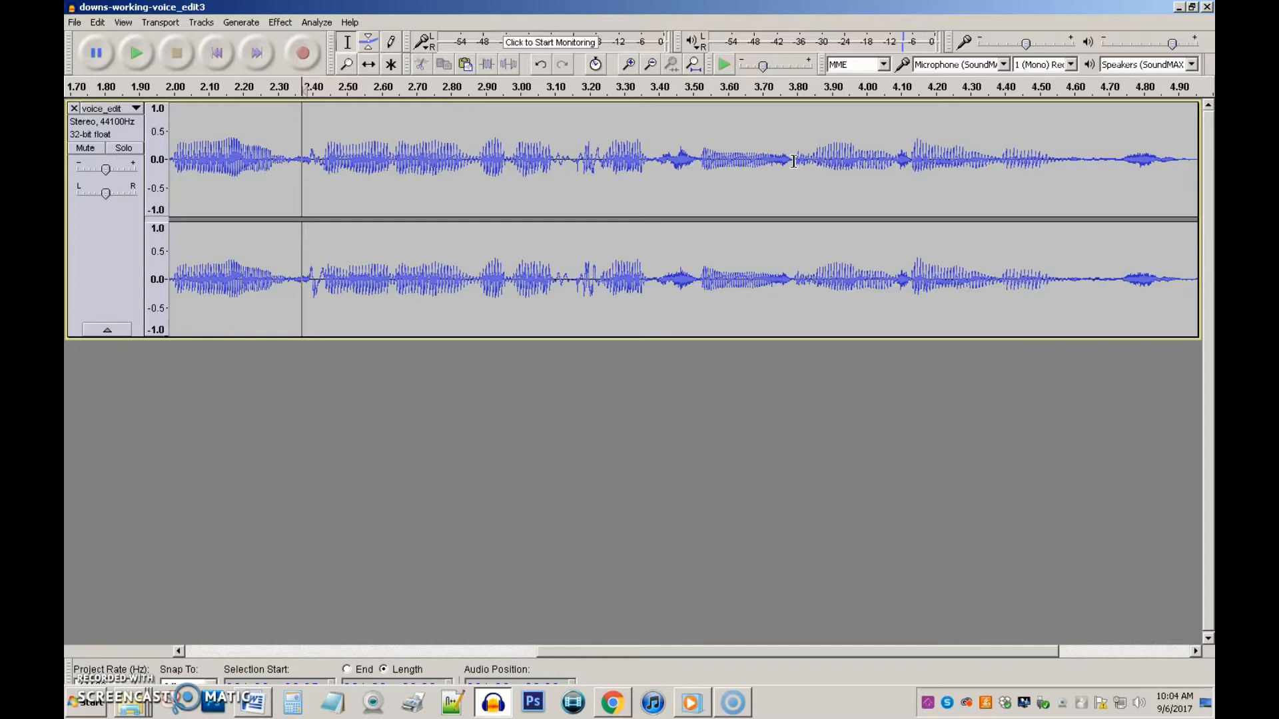
Select the phrase from about 2.37 s to 3.79 s, listen to it, adjust its edges to zero crossings and delete it
drag(794, 161, 304, 164)
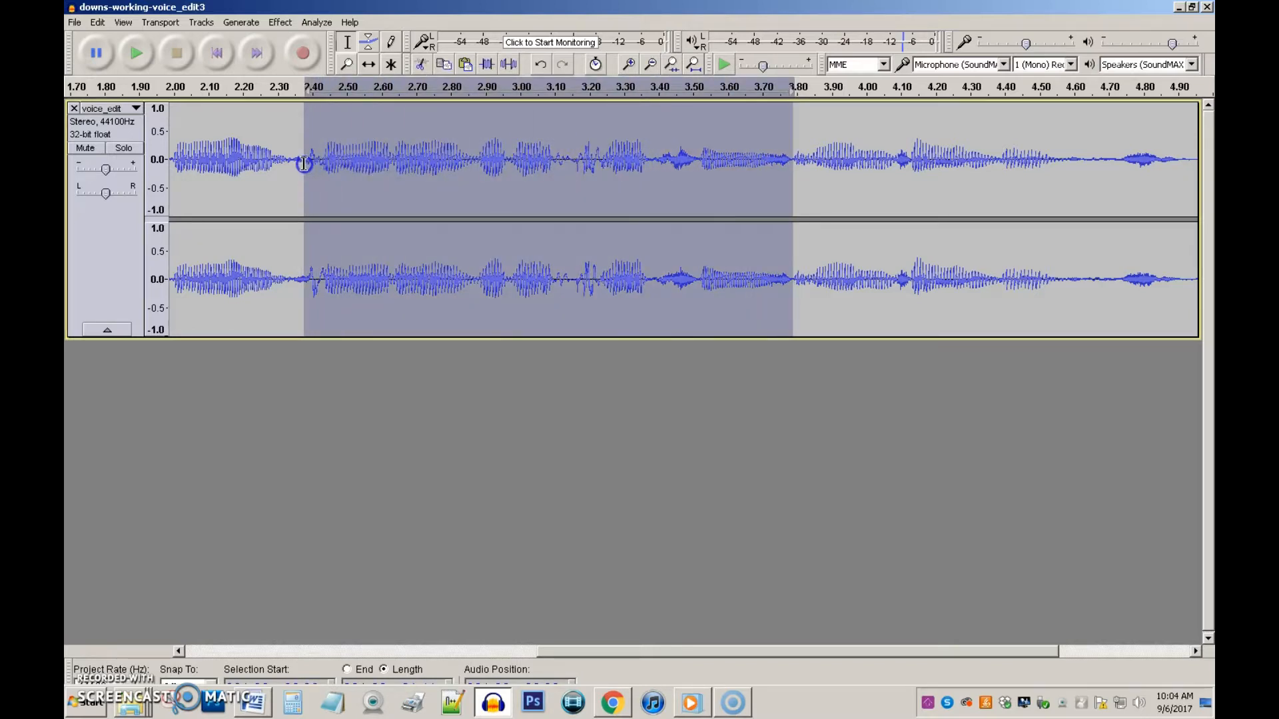
click(137, 50)
click(98, 23)
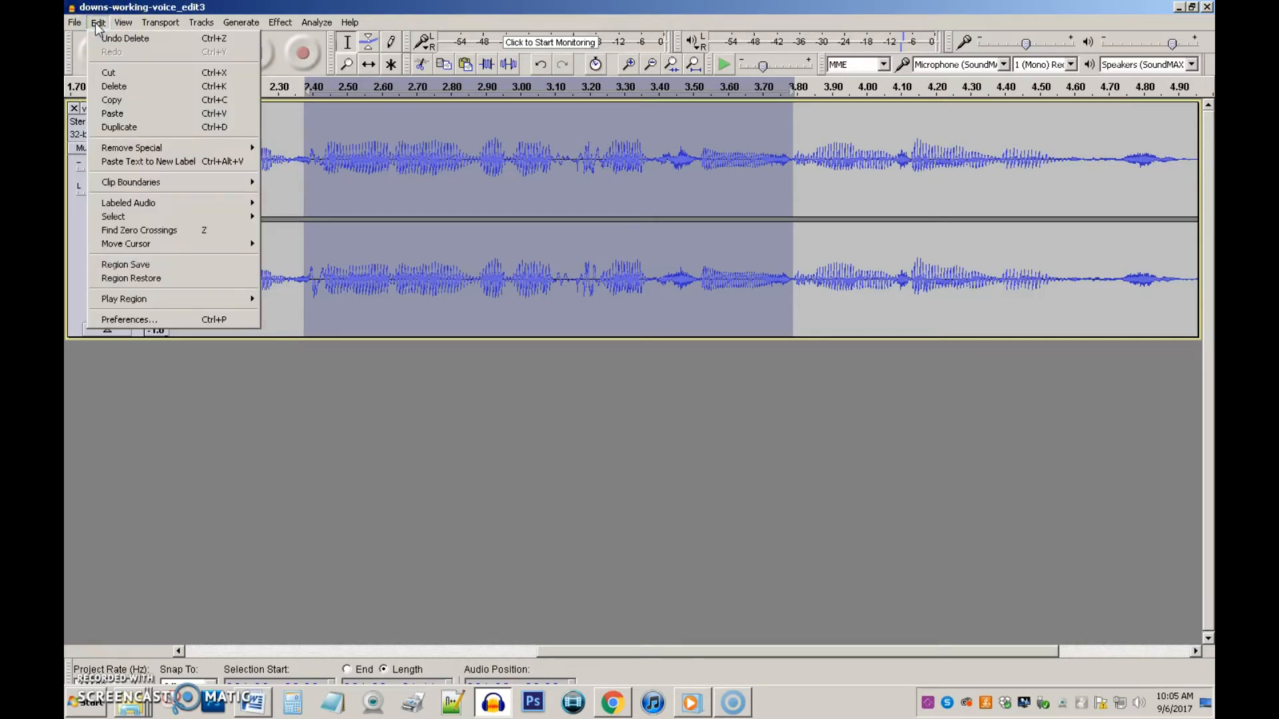
click(113, 233)
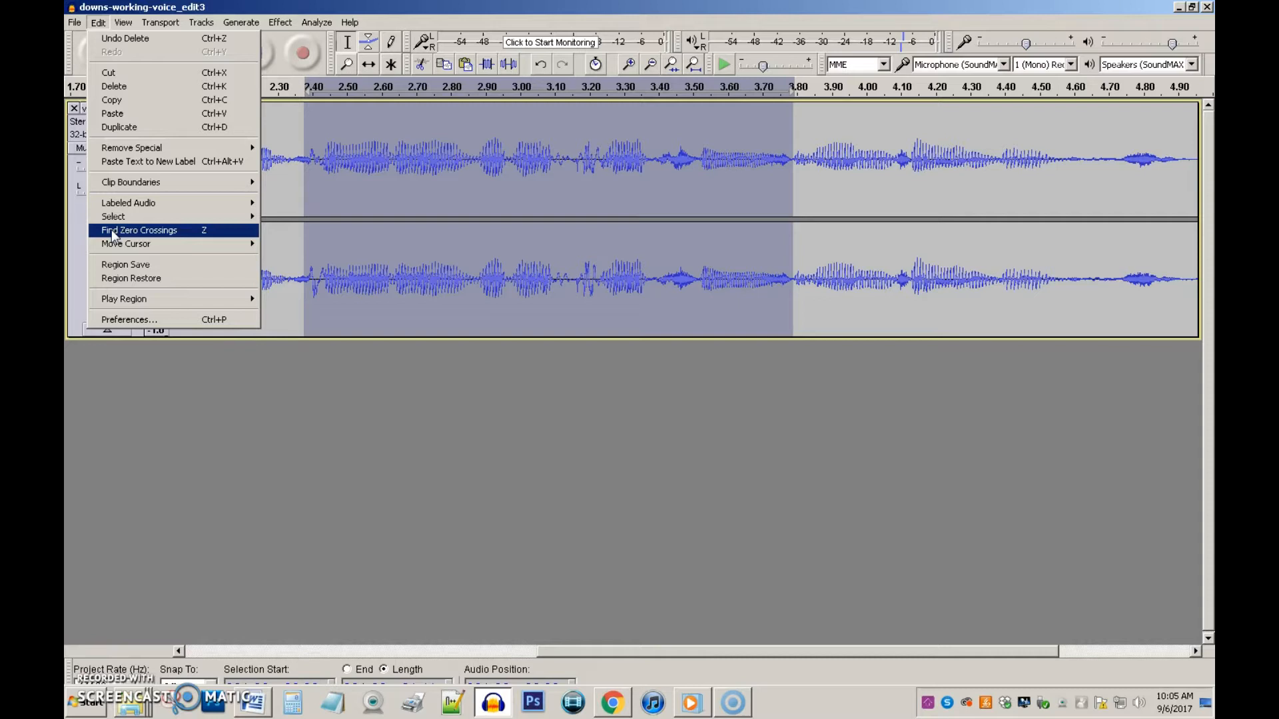
click(113, 233)
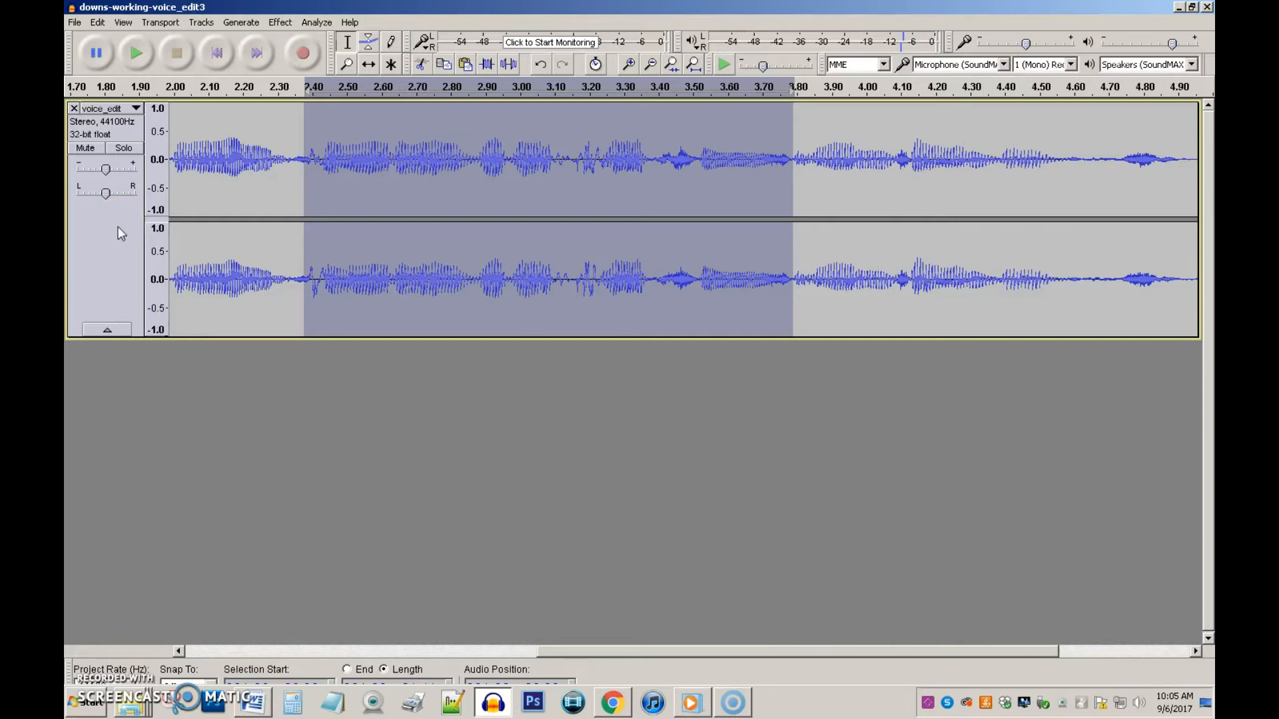
key(Delete)
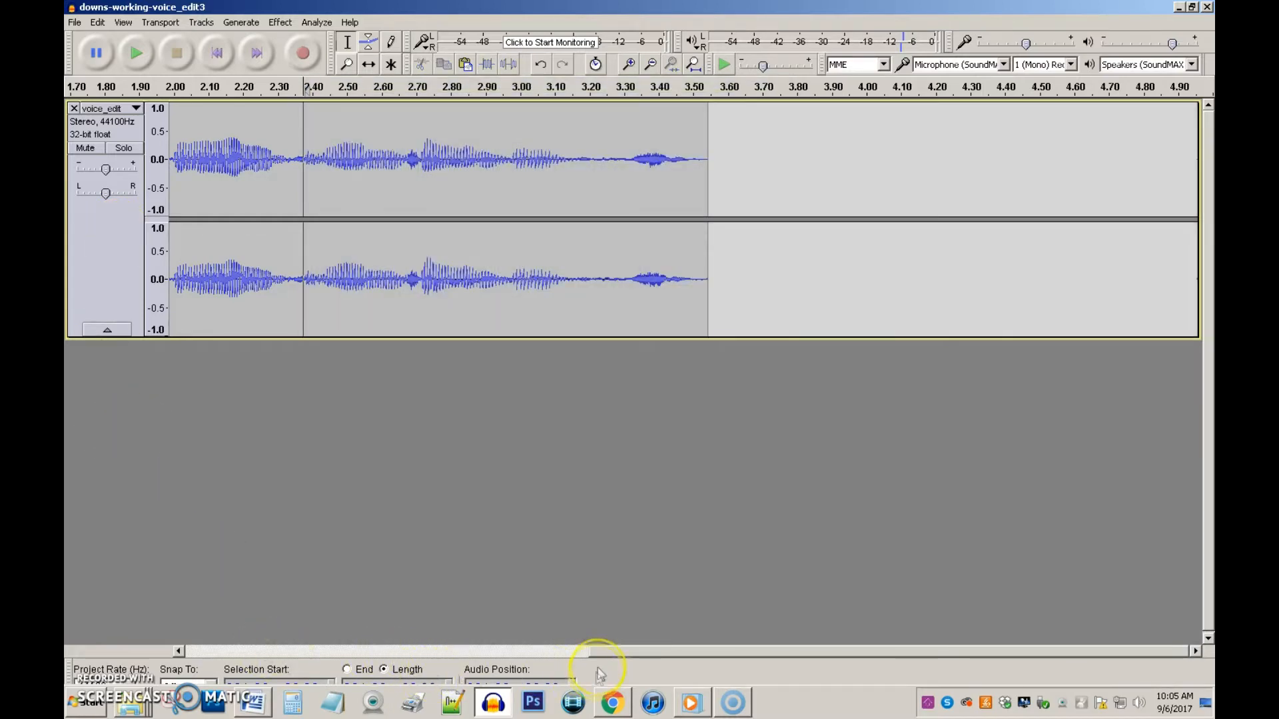
Listen to the transition across the cut in the voice track, starting from about 1.88 s
drag(614, 652, 511, 677)
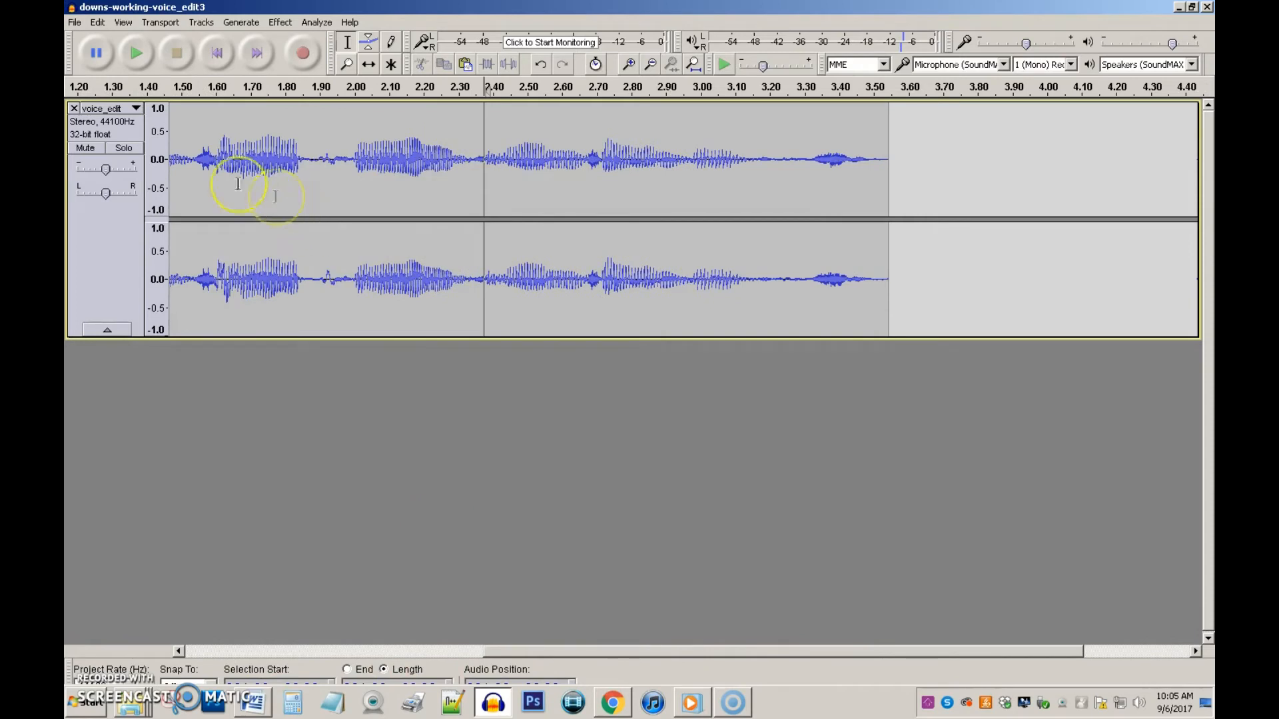
click(313, 161)
click(137, 55)
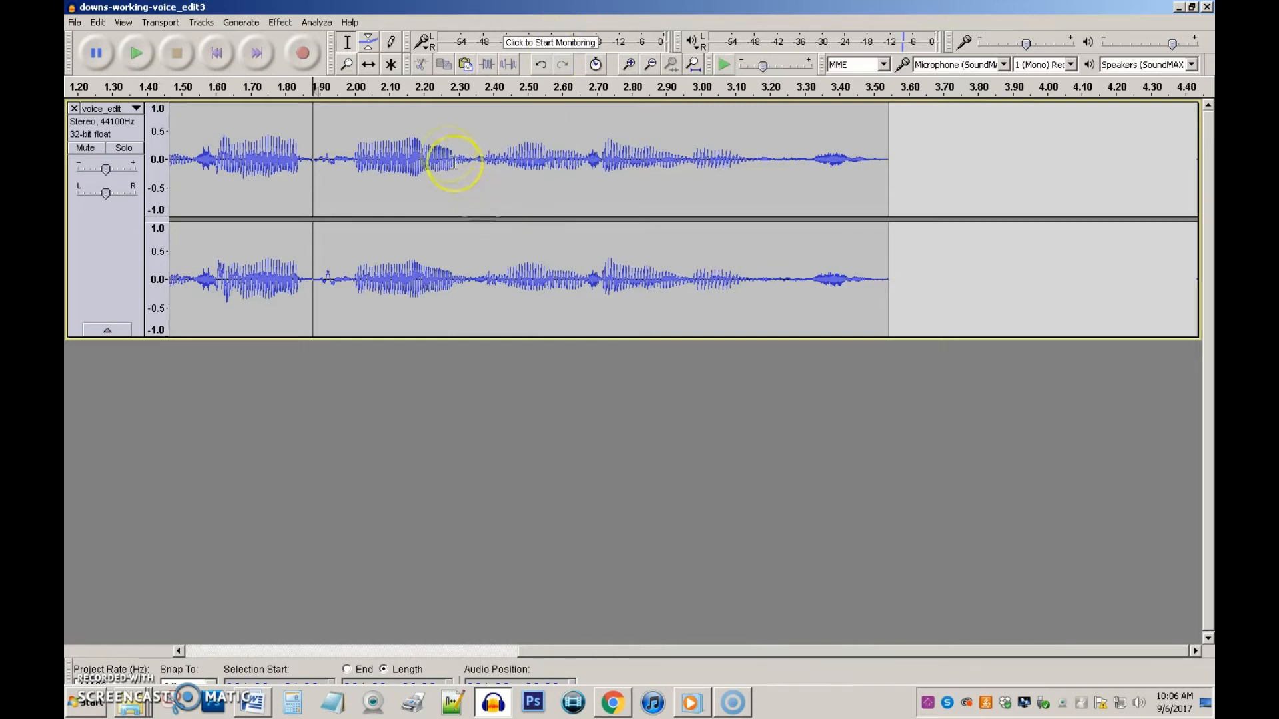
Normalize the entire voice track to -1.0 dB with DC offset removal and independent stereo channels
click(694, 65)
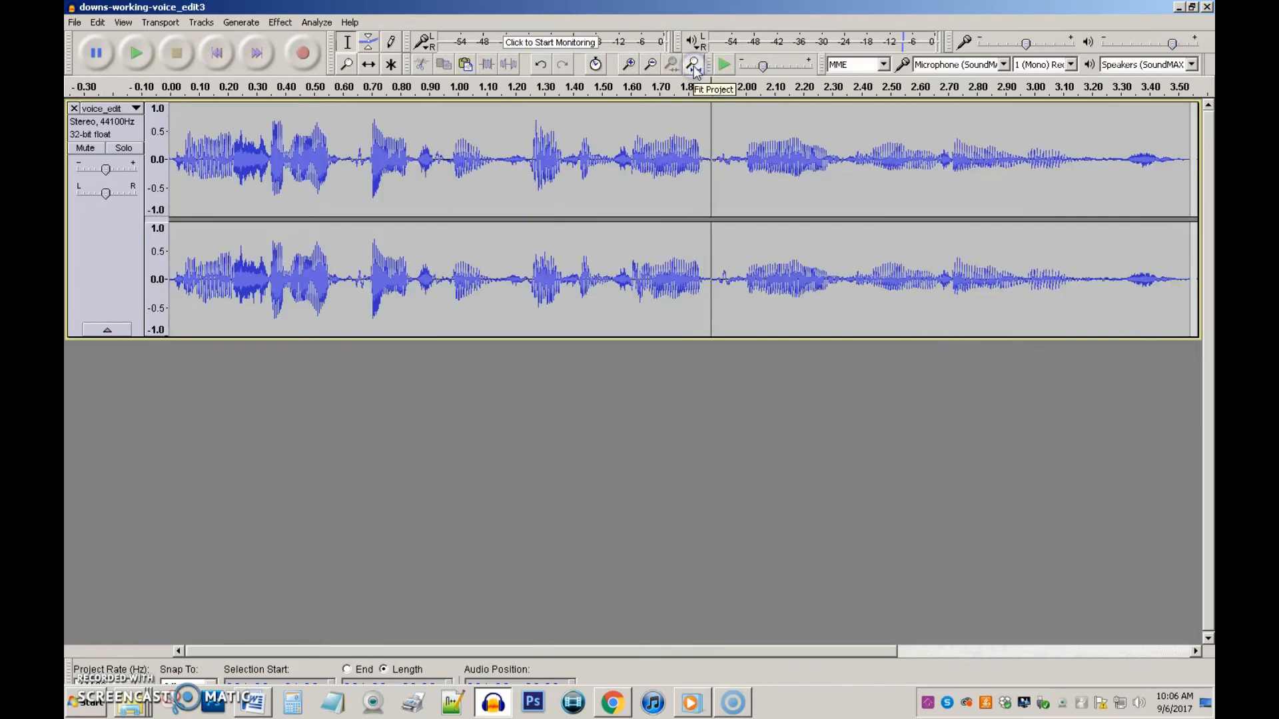
click(434, 266)
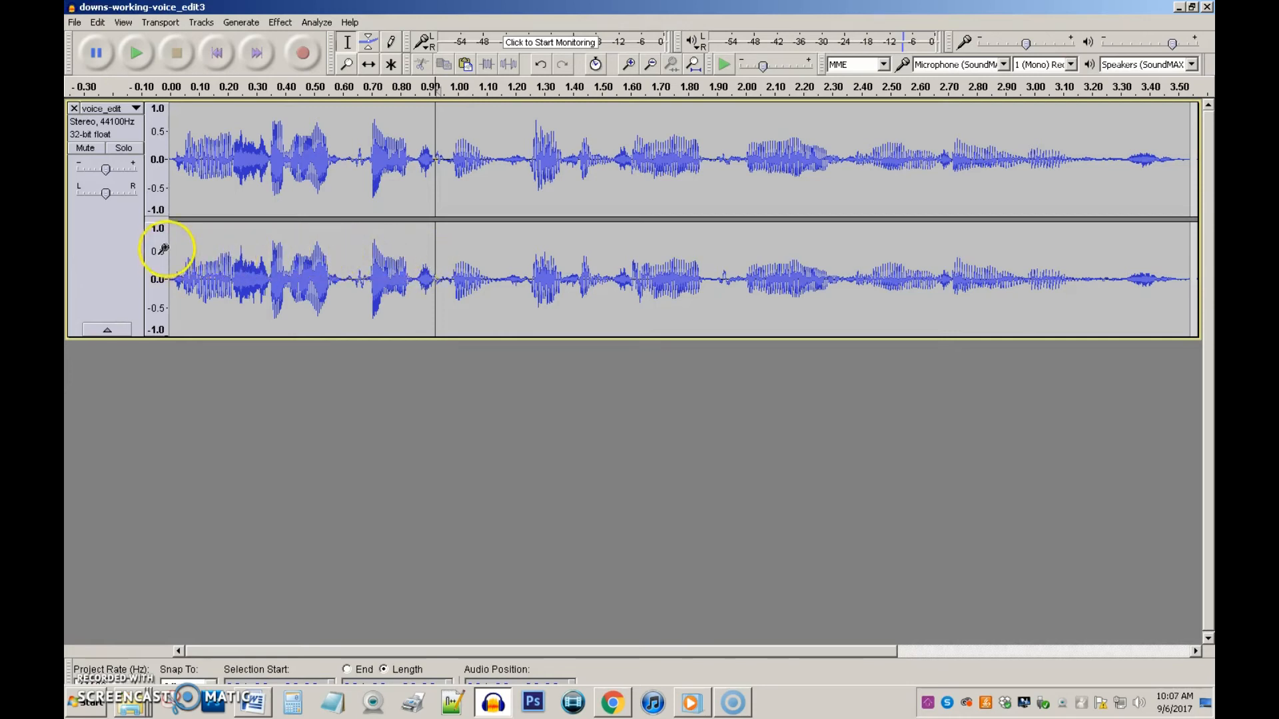
click(281, 22)
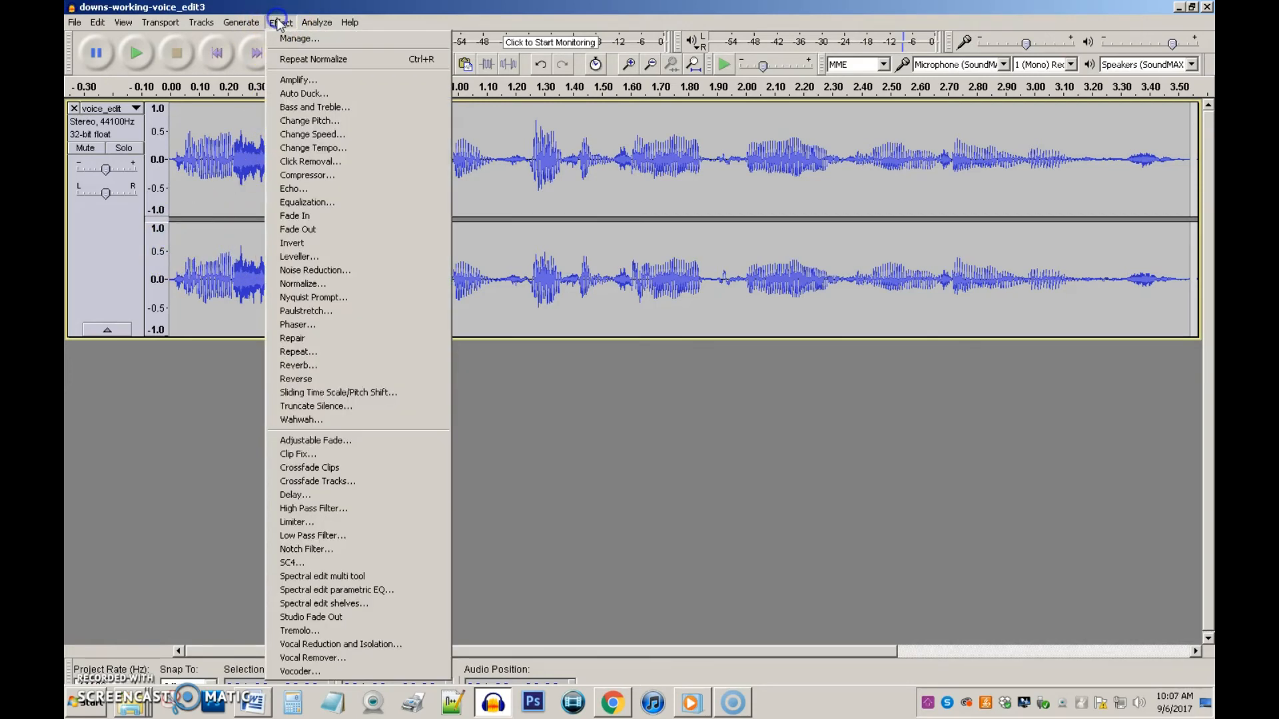
click(296, 284)
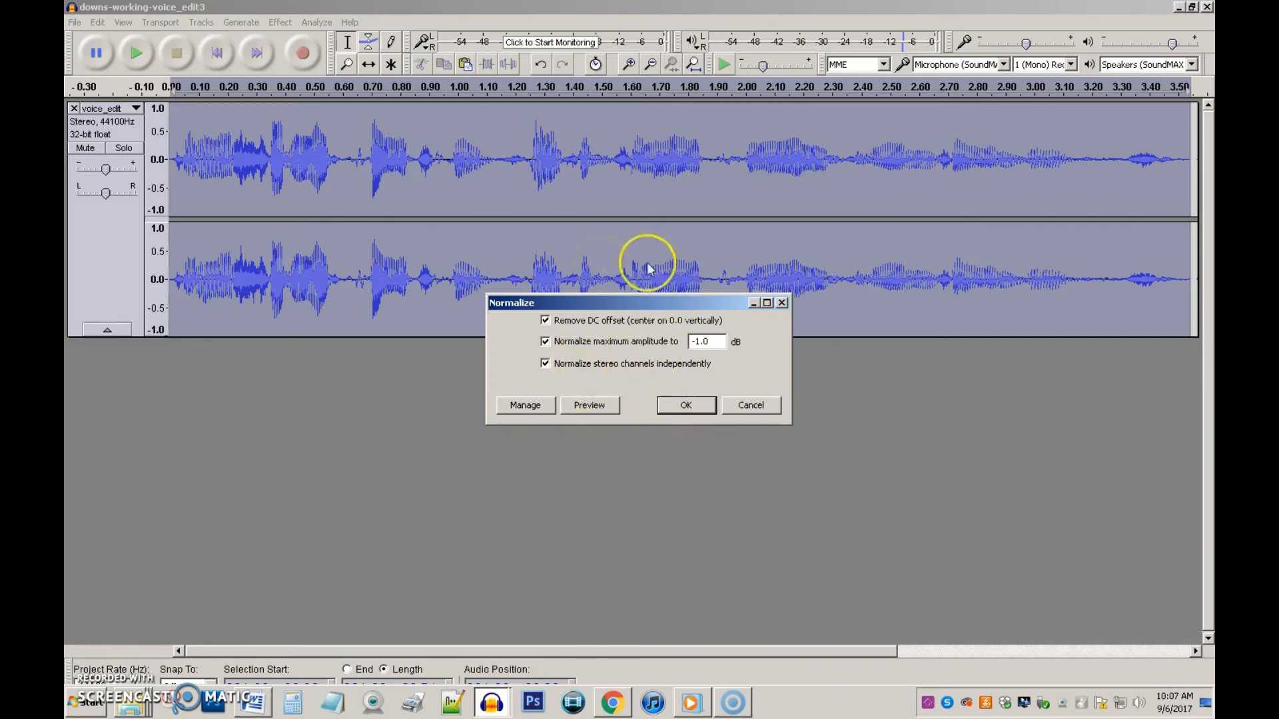
click(687, 405)
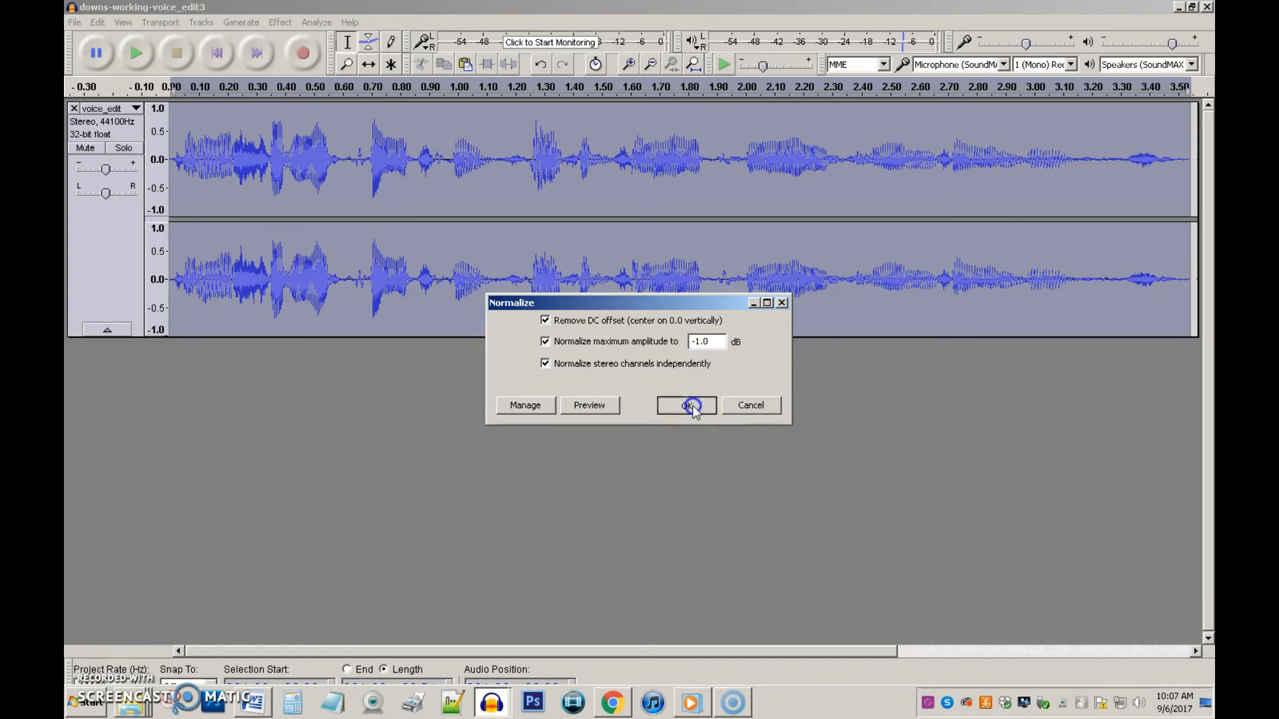